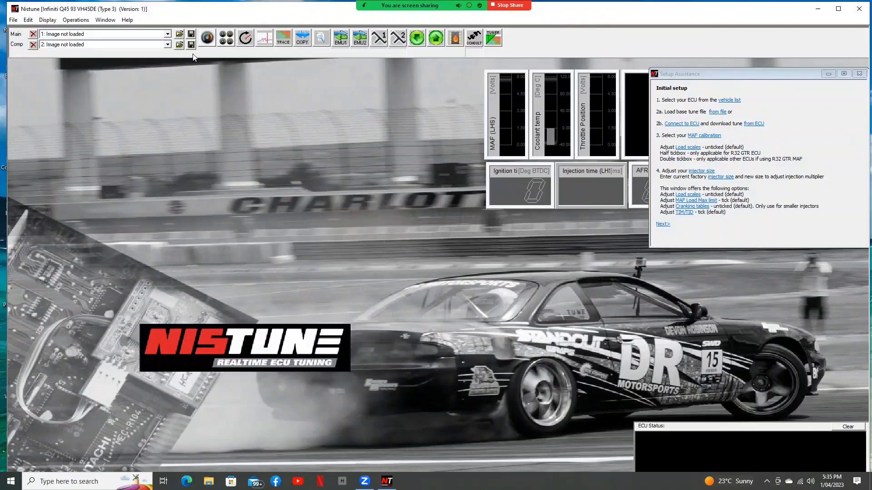
Load the Q45_VH45DE_67U11.BIN image from the ROM_Pack Type34 Q45_VH45DE folder as the main image.
click(179, 36)
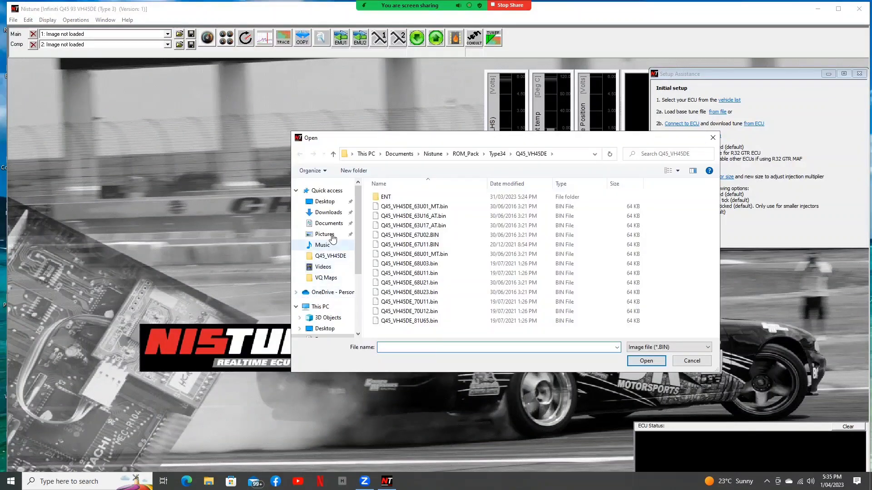
click(336, 227)
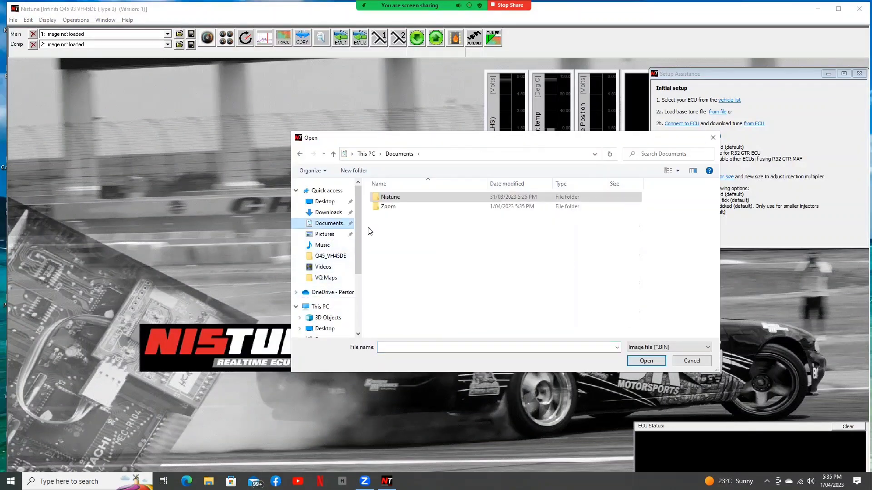
double_click(410, 197)
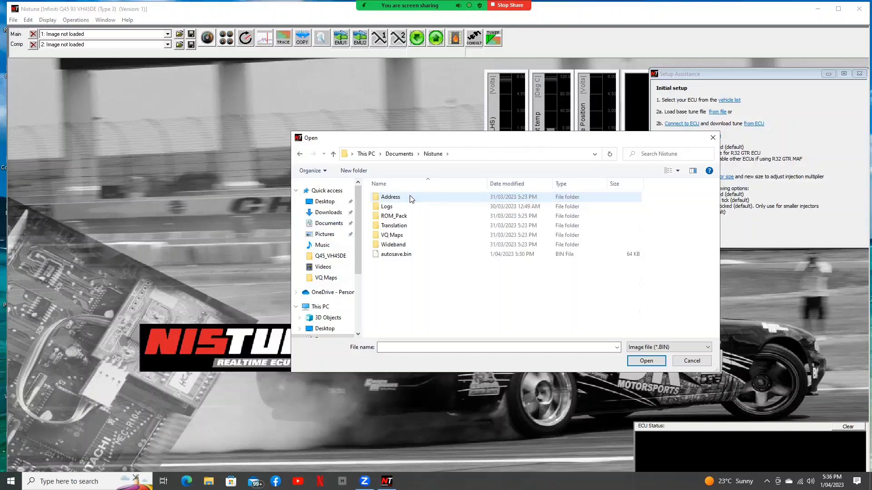
double_click(405, 218)
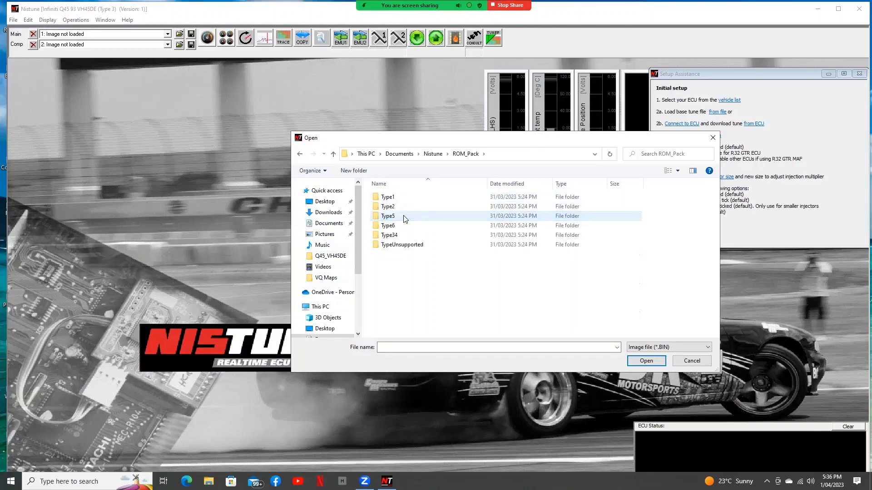
double_click(392, 236)
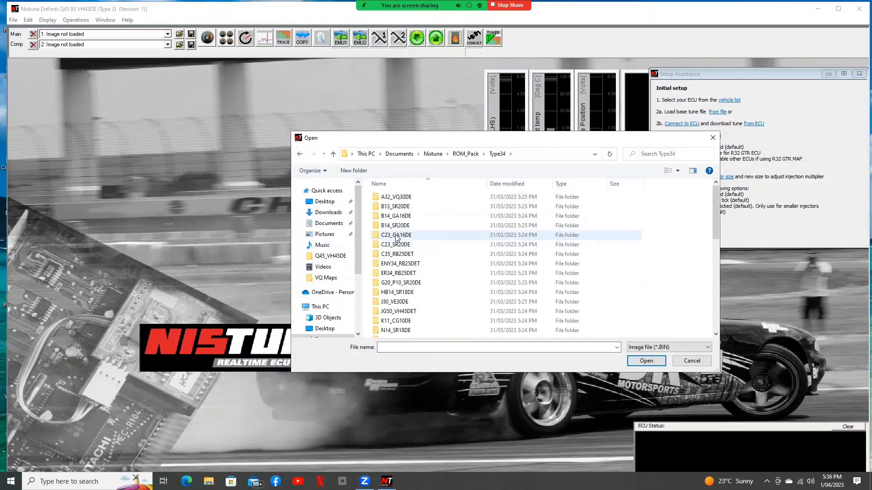
scroll(379, 249, down, 3)
scroll(400, 263, down, 2)
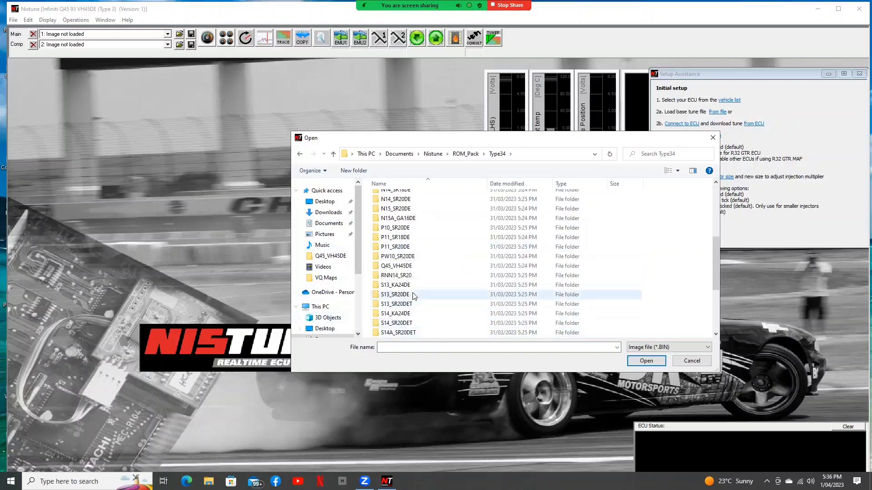
click(407, 269)
double_click(407, 268)
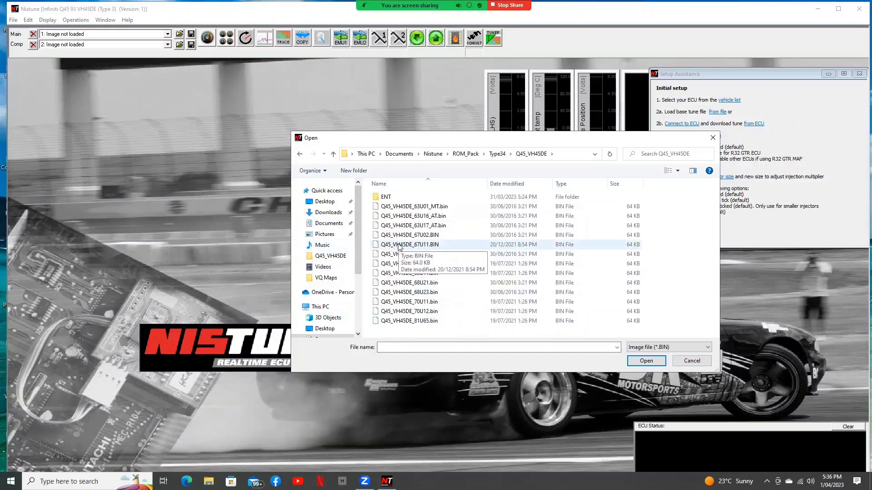
double_click(423, 245)
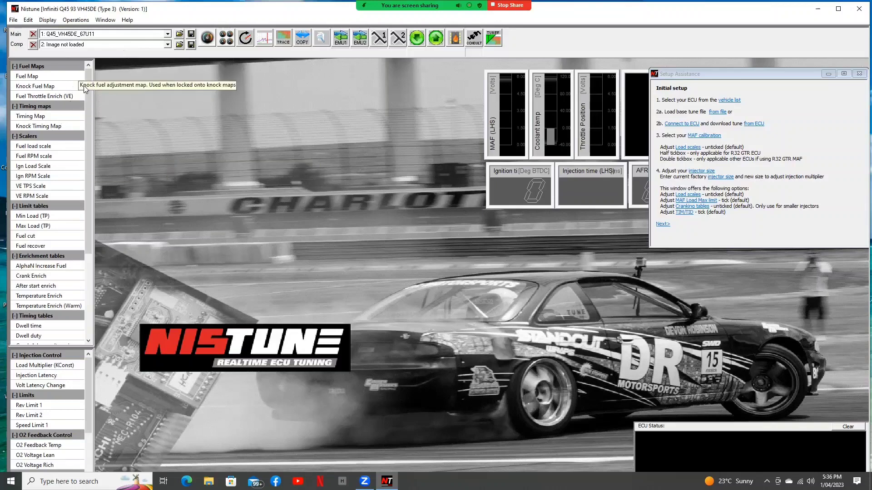
Open the Fuel Map and the Knock Fuel Map and arrange their windows so both tables can be viewed.
mouse_move(88, 75)
mouse_down()
mouse_move(95, 174)
mouse_move(88, 71)
mouse_up()
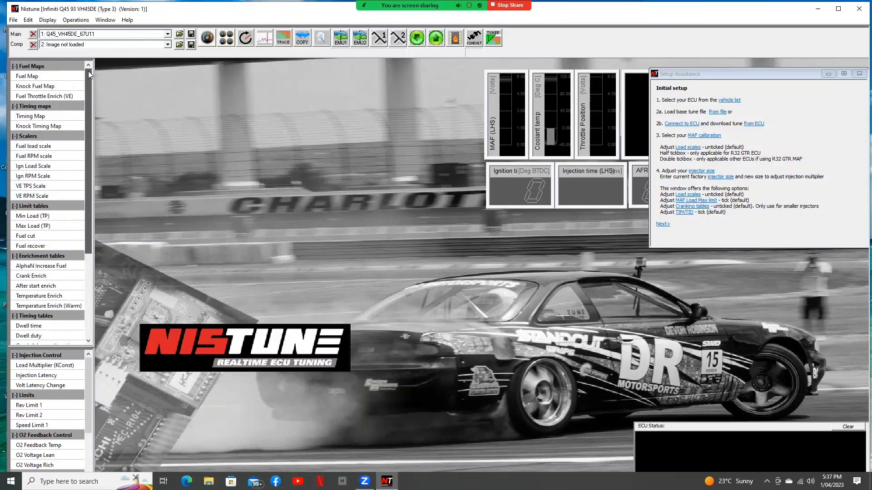
double_click(33, 78)
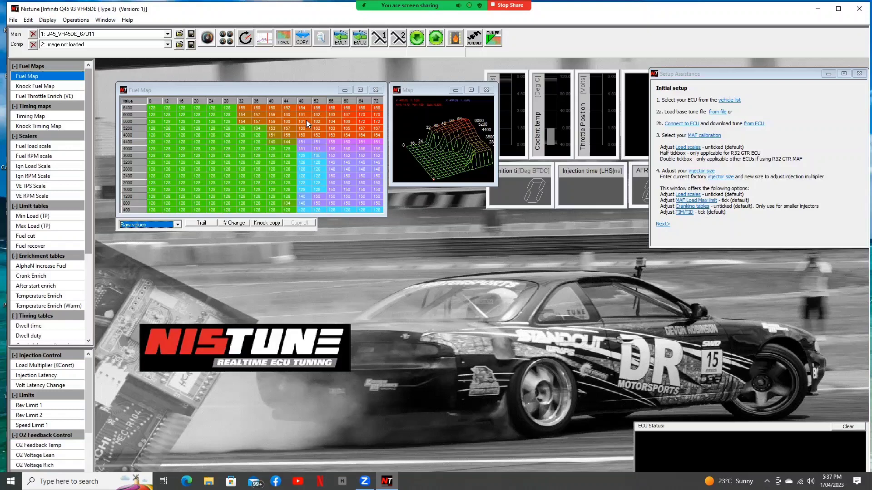
double_click(37, 88)
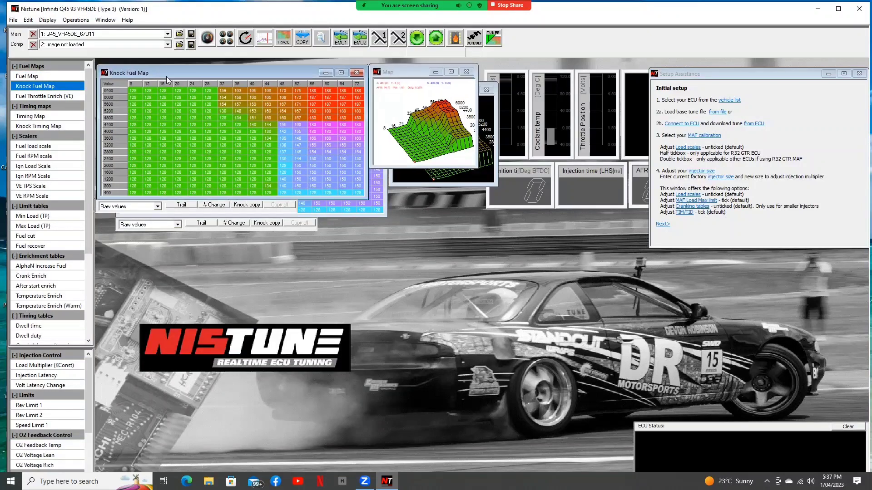
drag(166, 76, 423, 195)
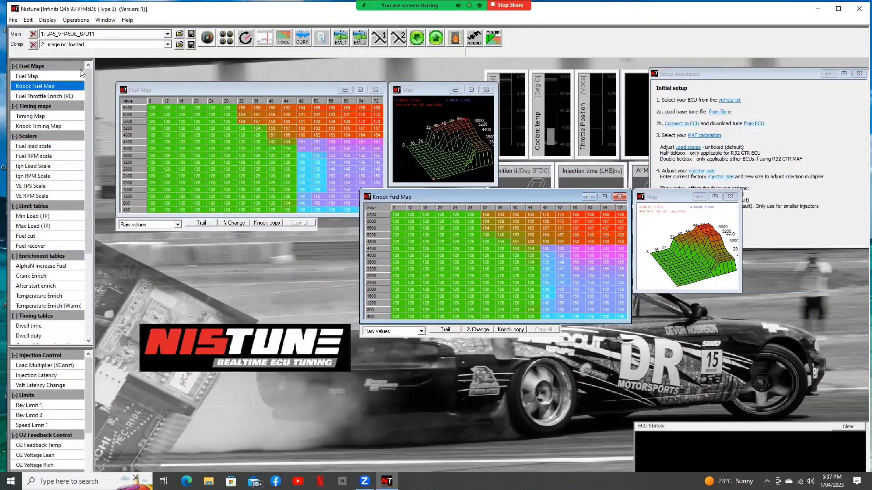
View the Fuel Throttle Enrich (VE) table and its value display options, and close it together with the Knock Fuel Map.
double_click(46, 96)
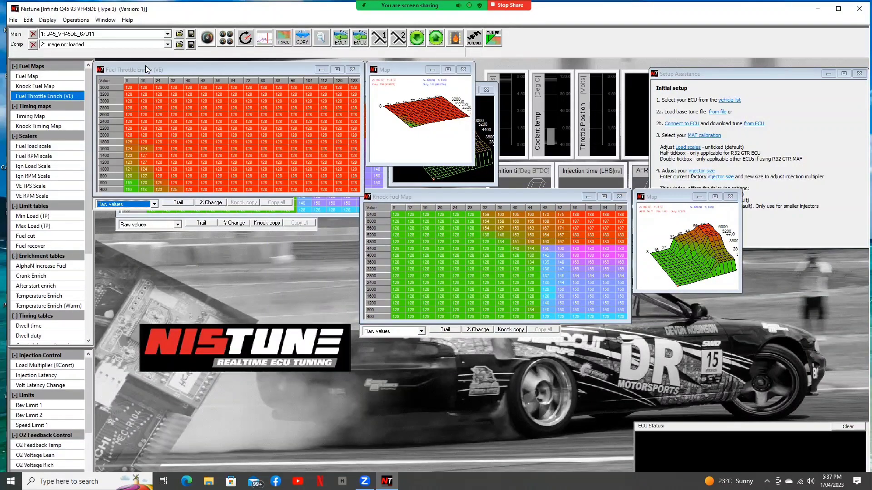
drag(145, 66, 207, 126)
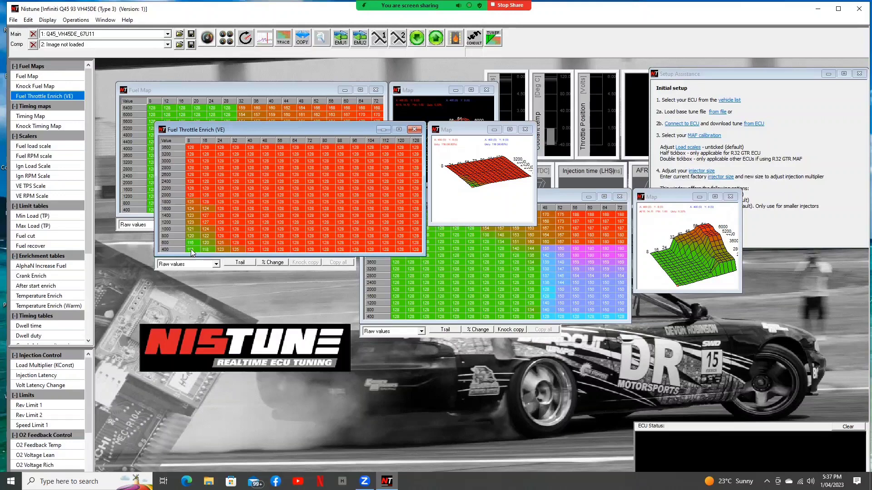
click(216, 264)
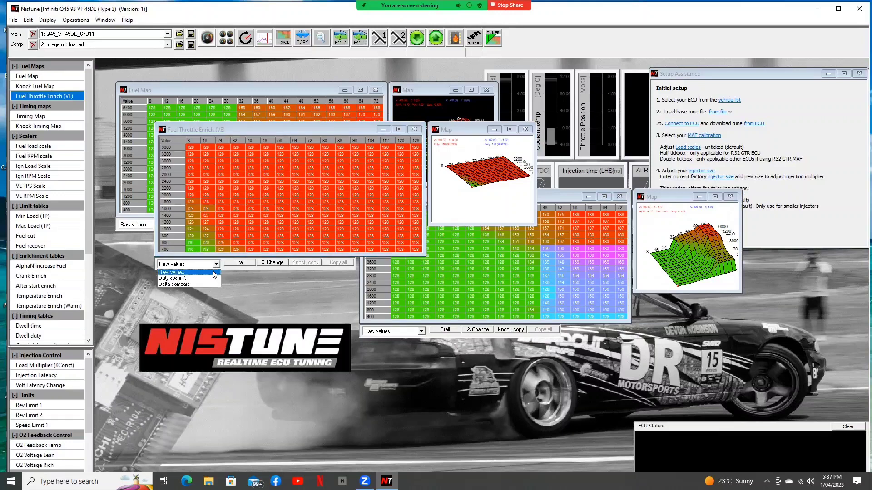
click(414, 130)
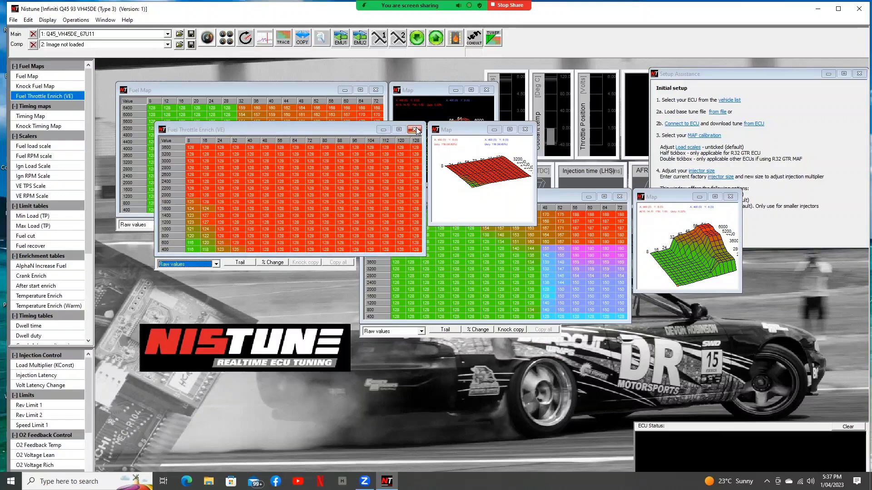
click(414, 130)
click(619, 196)
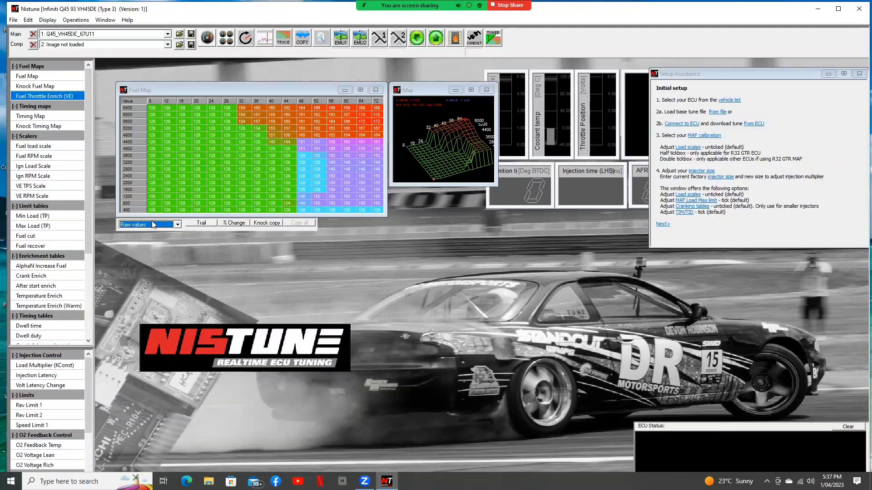
Display the Fuel Map as filtered values and set the cell at 400 RPM, load 8 to 5.
click(178, 226)
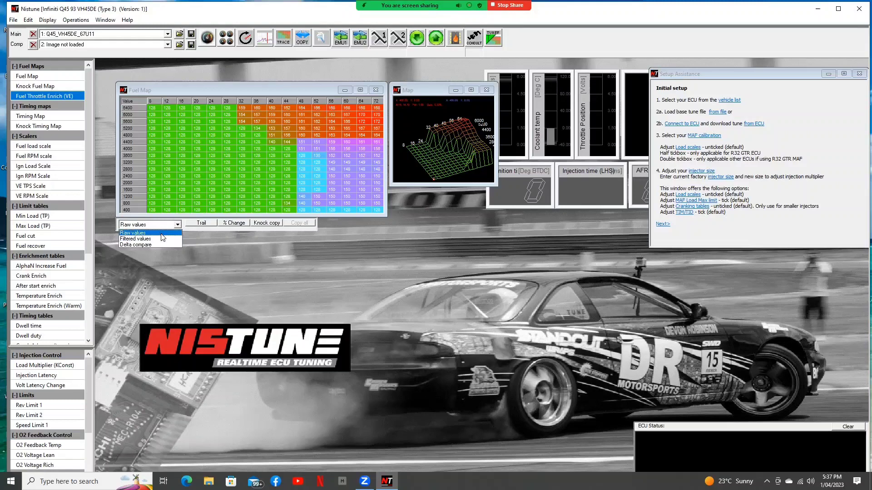
click(153, 238)
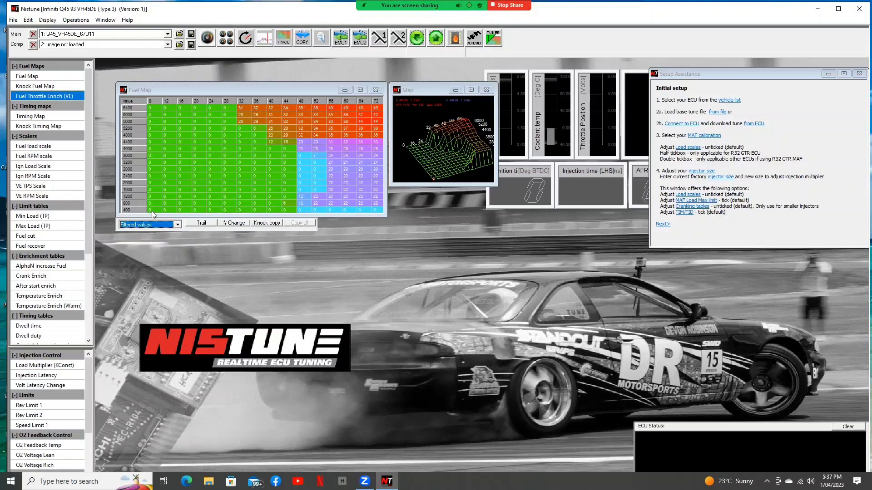
click(152, 209)
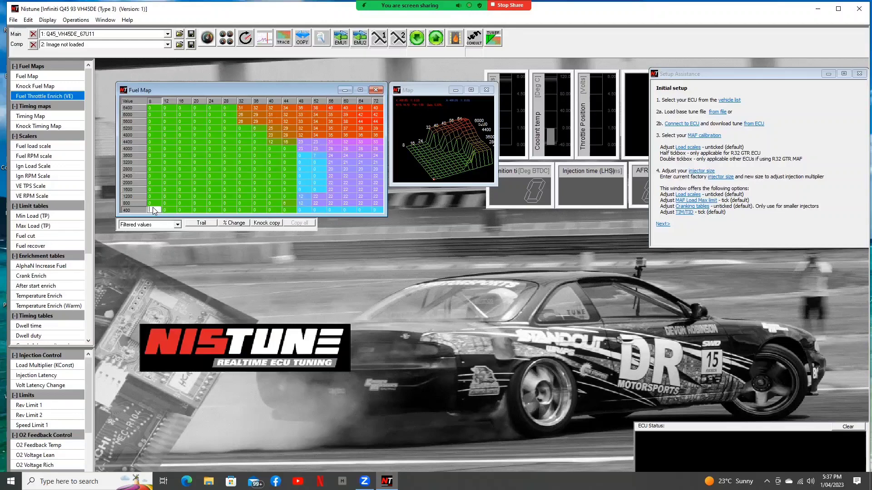
key(Escape)
Show the Fuel Map as raw values to check the edited cell, and close the map.
click(178, 225)
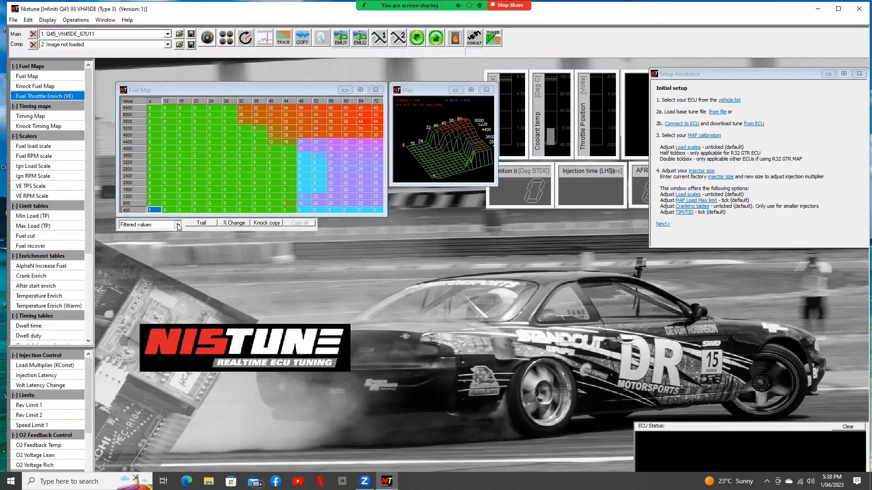
click(160, 234)
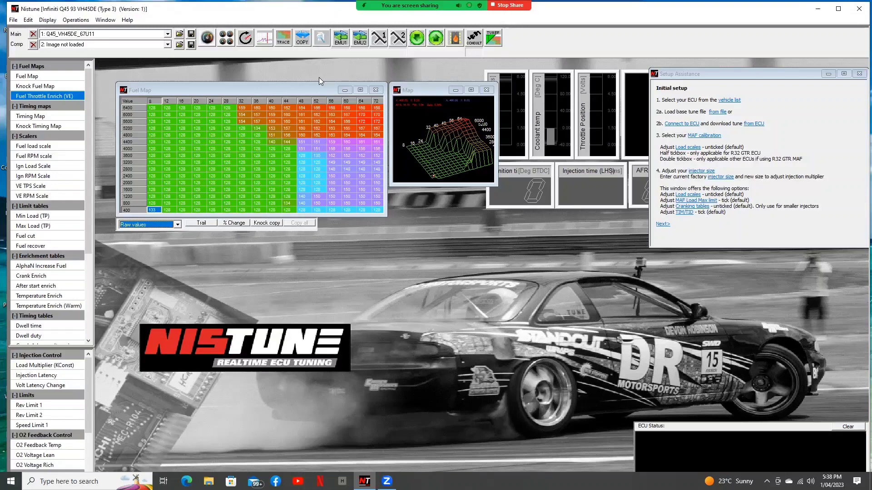
click(375, 90)
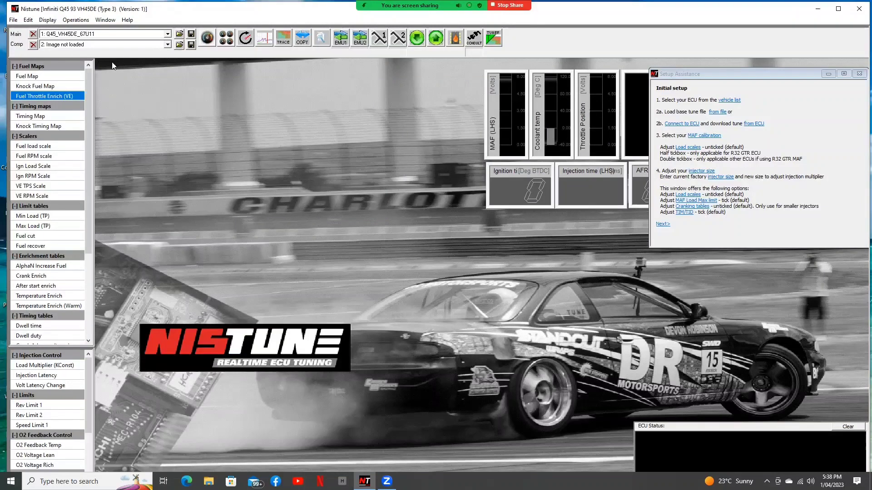
View the Timing Map, Knock Timing Map, Fuel load scale, Fuel RPM scale and Ign Load Scale tables.
click(24, 118)
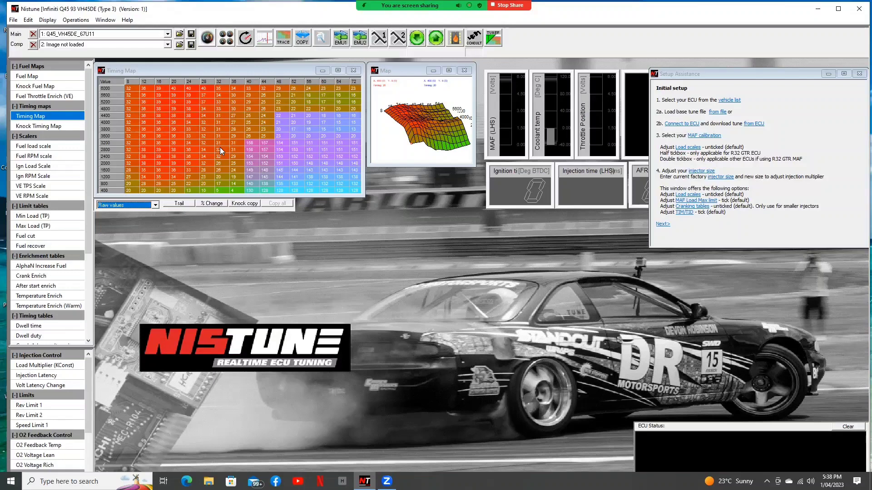
click(29, 127)
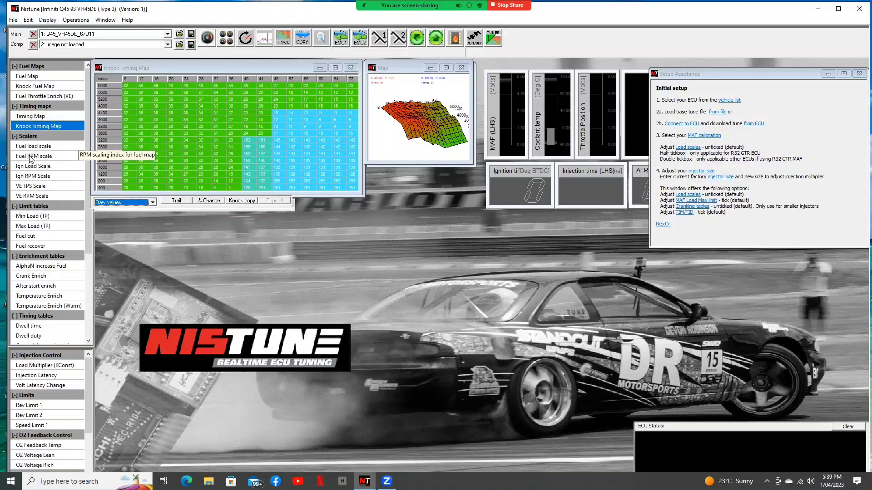
click(44, 148)
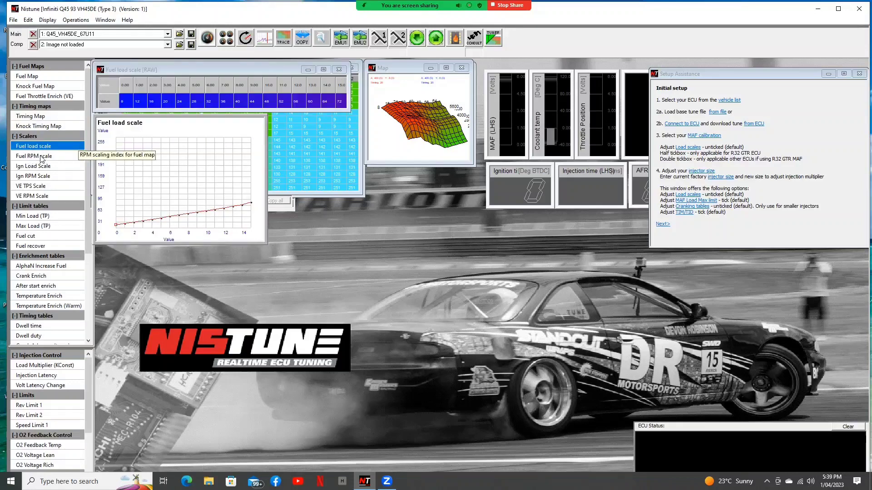
click(42, 157)
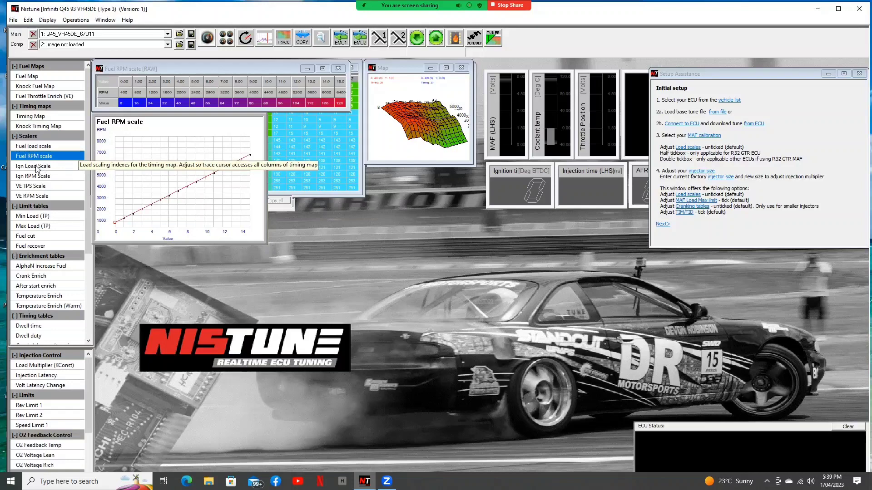
click(37, 167)
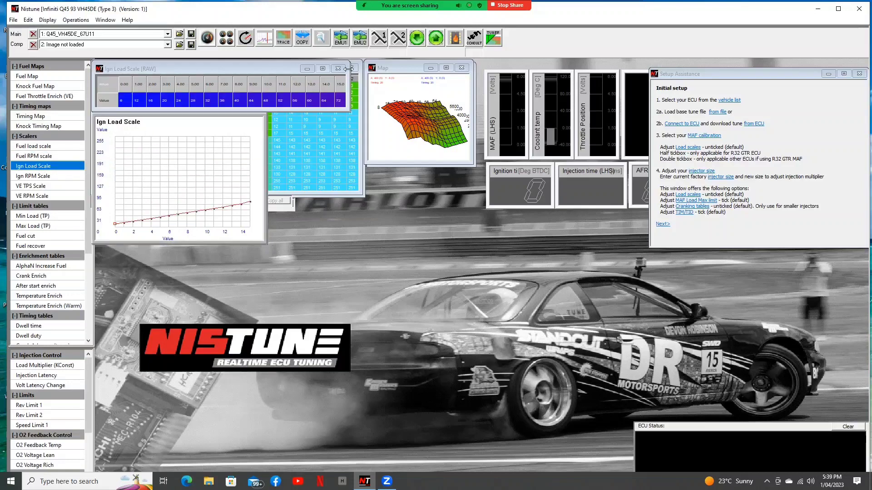
Close all the open scale tables and both timing map windows.
click(337, 68)
click(338, 68)
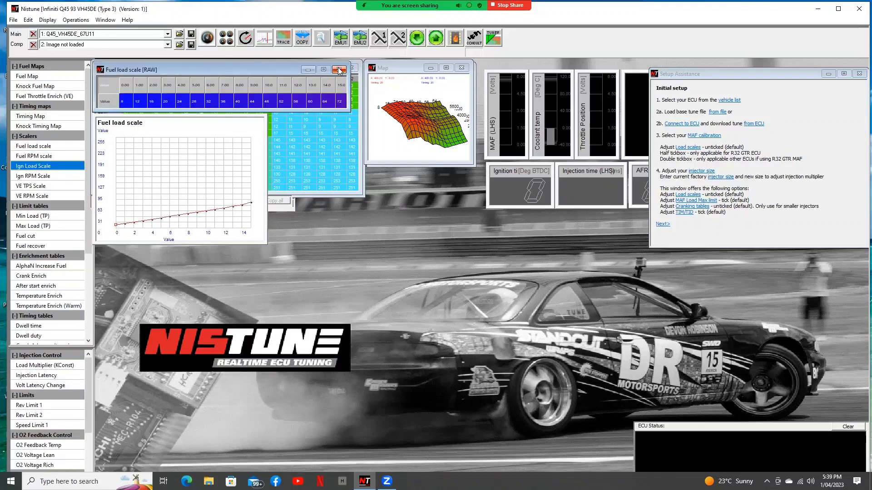
click(338, 69)
click(350, 68)
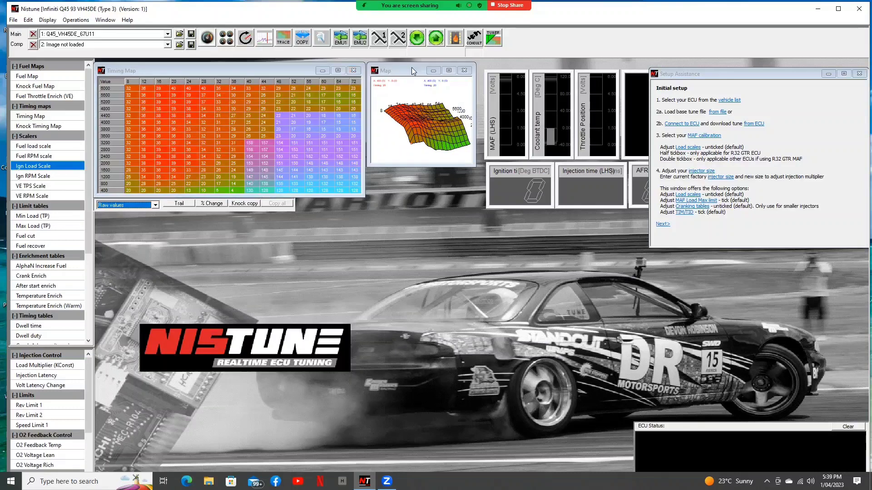
click(463, 70)
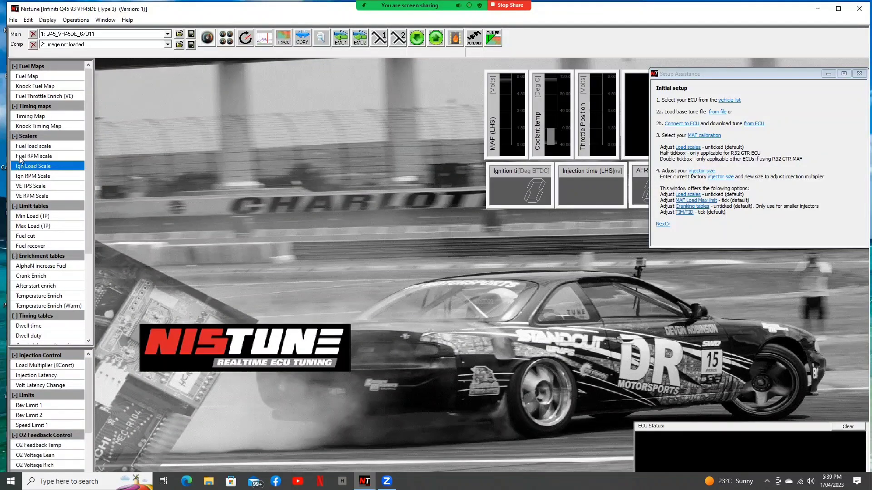
View the Ign RPM Scale, VE TPS Scale and VE RPM Scale tables, moving the VE TPS Scale window aside.
double_click(31, 178)
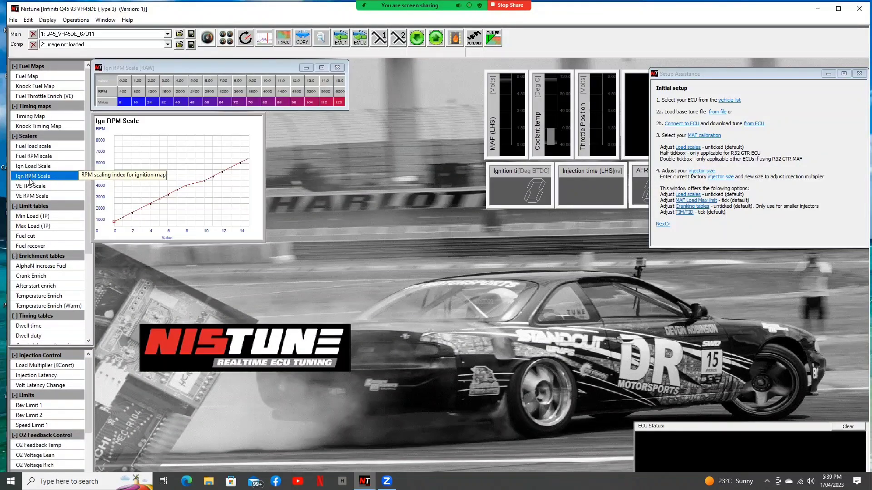
double_click(29, 186)
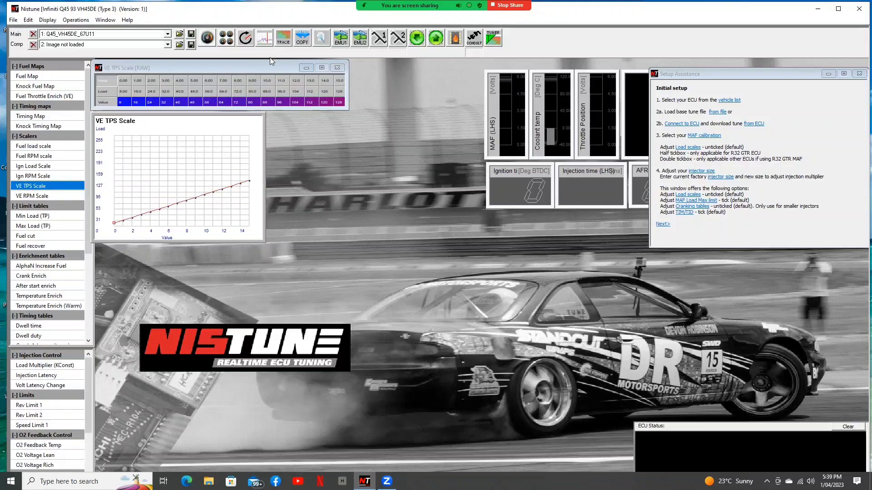
drag(279, 70, 470, 85)
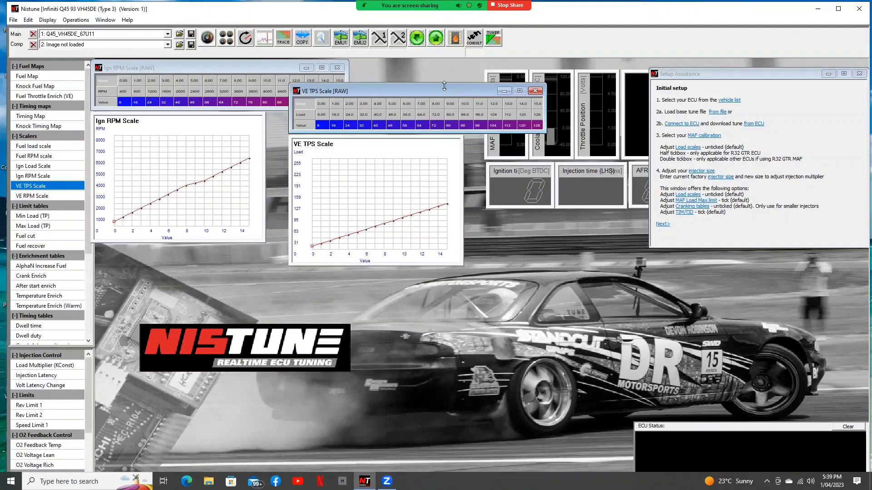
click(49, 194)
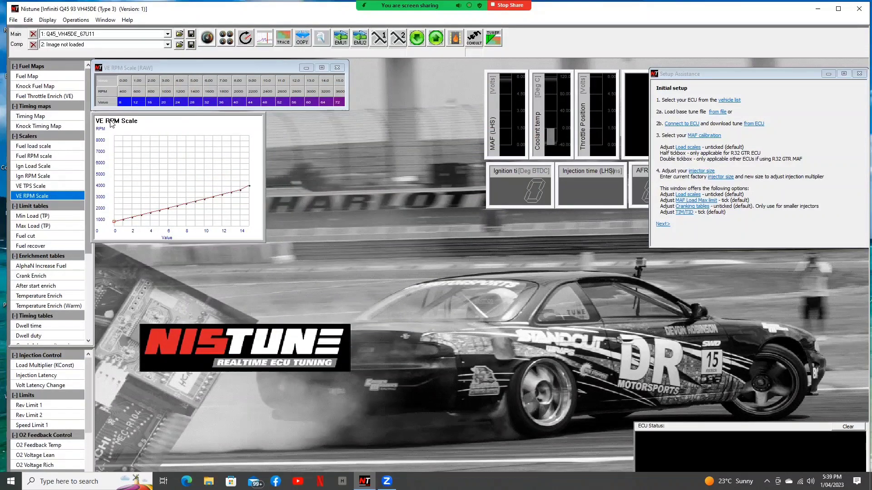
Move the VE RPM Scale window aside to compare it with the Ign RPM Scale, and close both tables.
drag(121, 68, 301, 171)
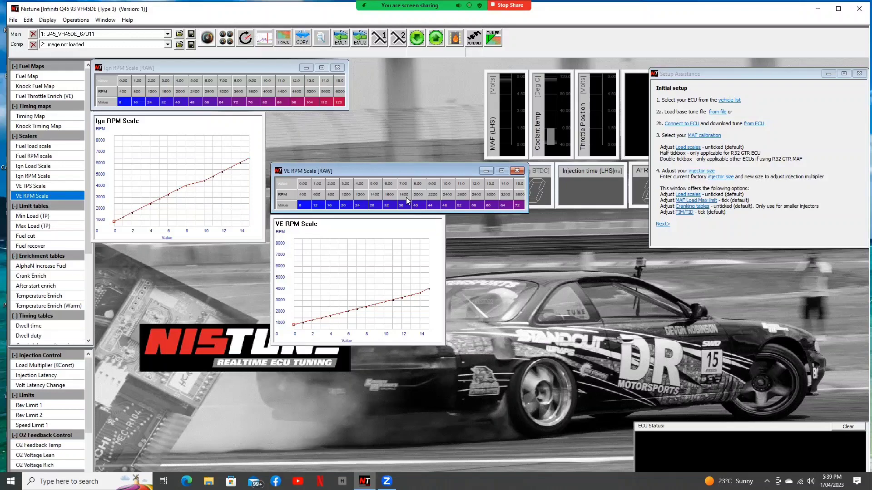
click(517, 171)
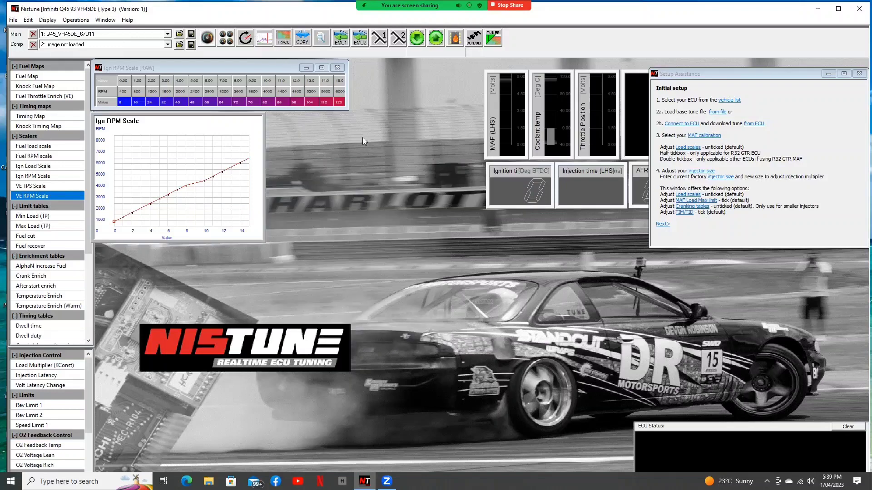
click(337, 68)
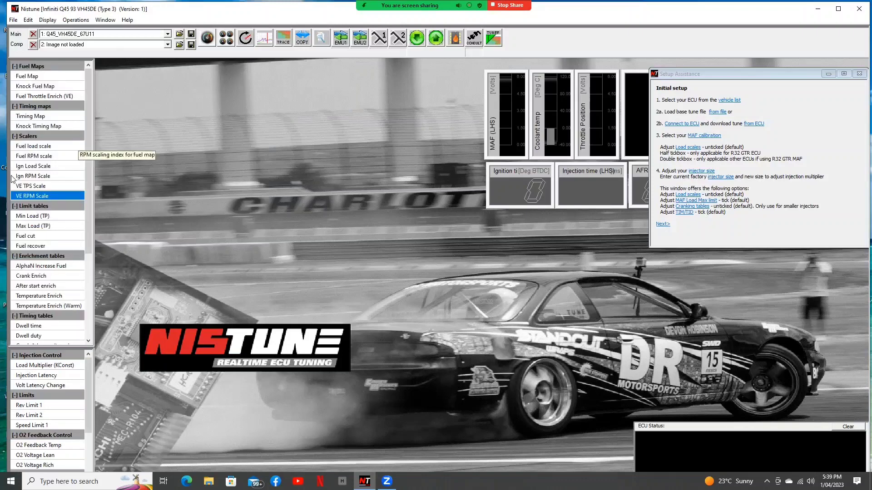
View the Min Load (TP), Max Load (TP), Fuel cut and Fuel recover limit tables.
click(32, 217)
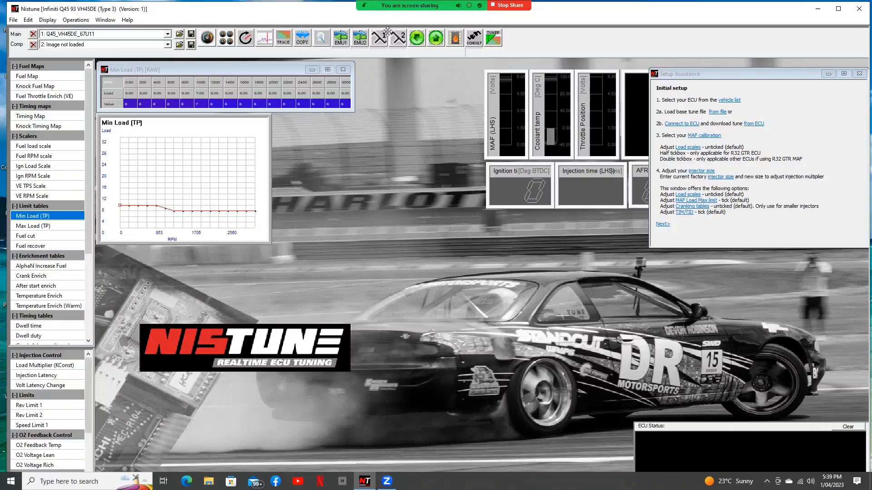
click(36, 227)
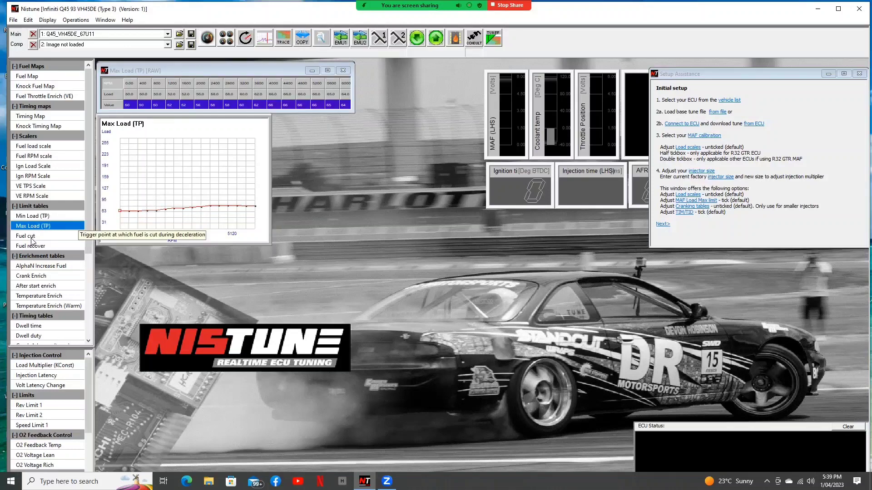
click(33, 236)
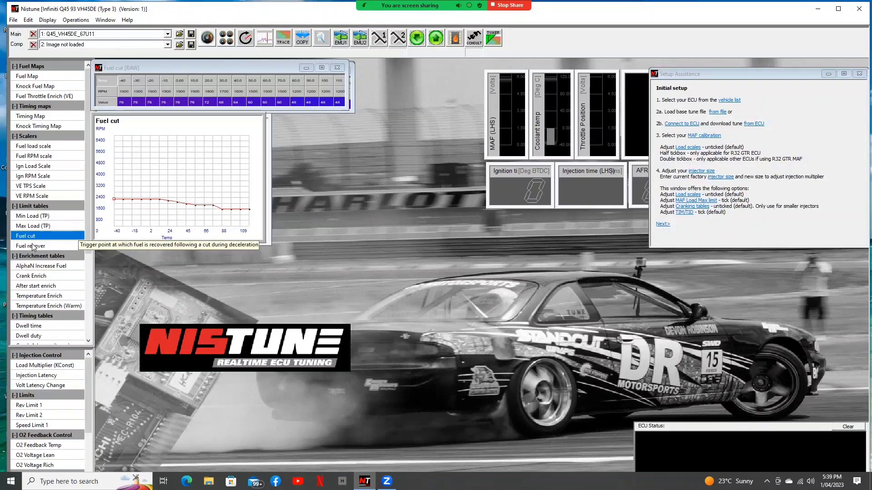
click(32, 246)
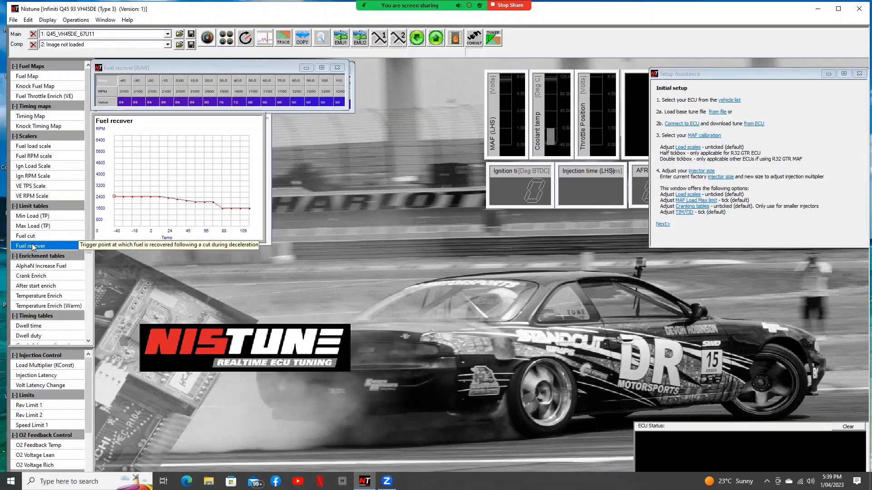
View the AlphaN Increase Fuel, Crank Enrich, After start enrich, Temperature Enrich and Temperature Enrich (Warm) tables.
click(33, 267)
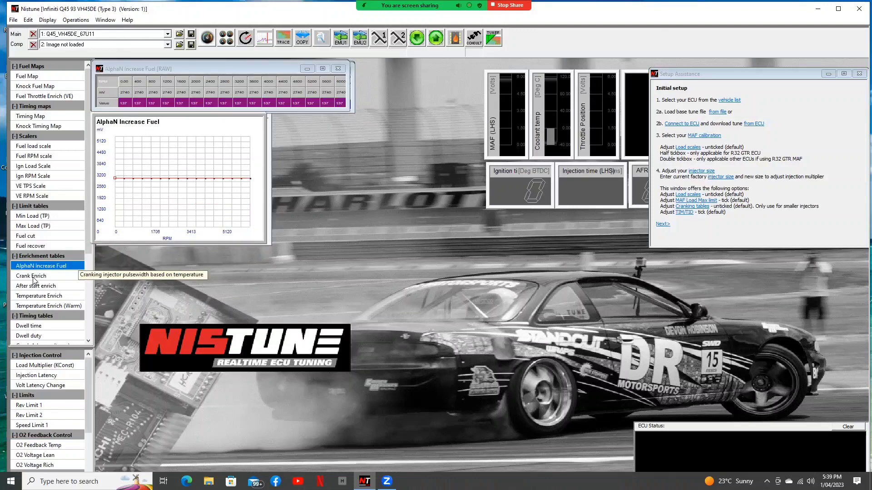
click(33, 278)
click(33, 287)
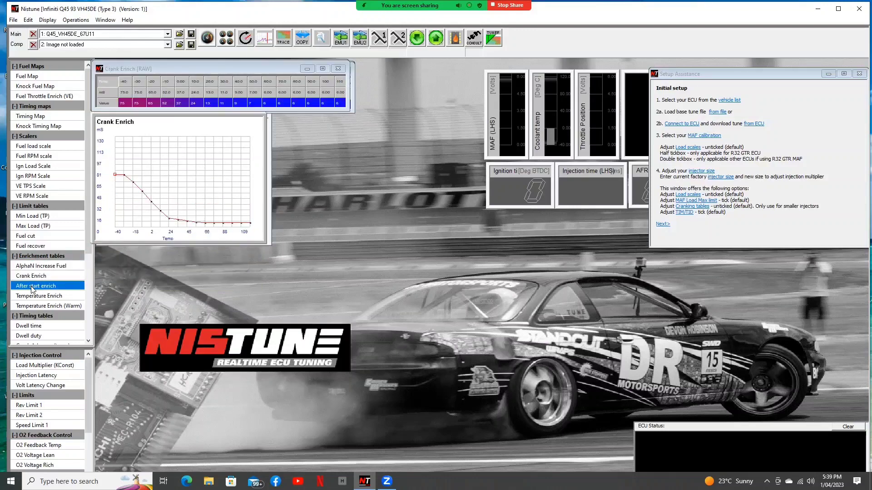
click(33, 297)
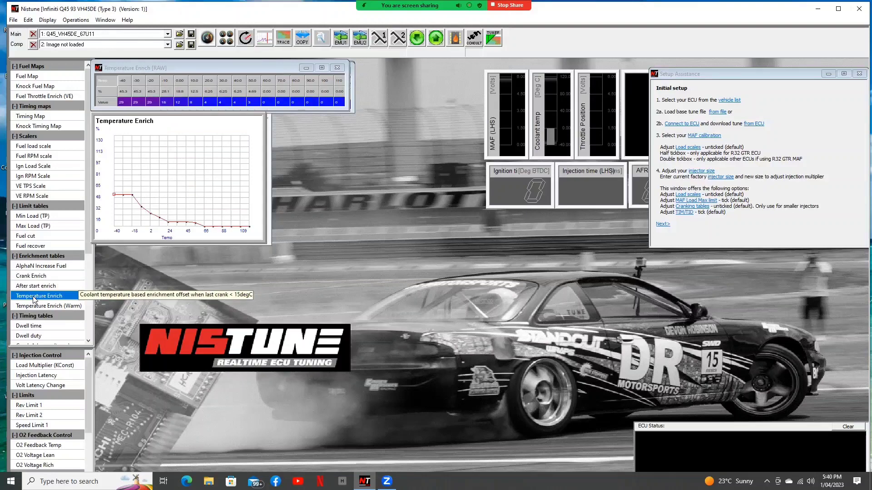
click(35, 308)
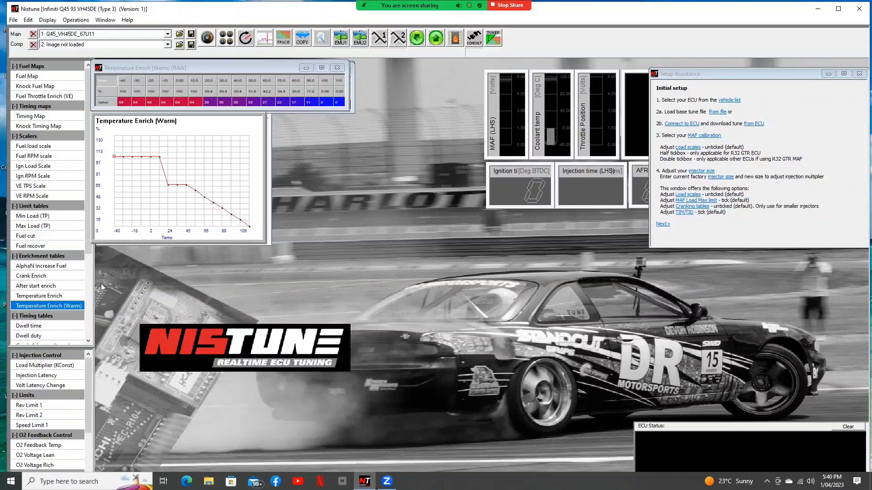
Close all the open enrichment and limit table windows.
click(337, 67)
click(338, 68)
click(339, 68)
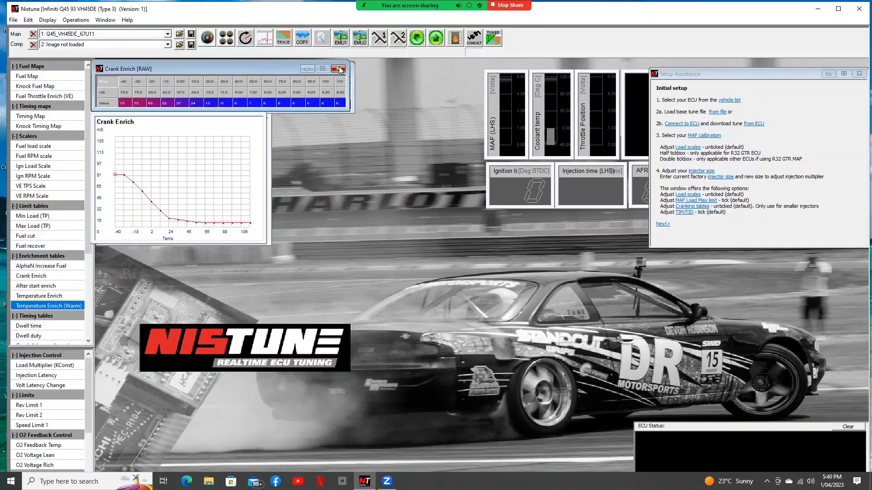
click(338, 68)
click(338, 68)
click(339, 68)
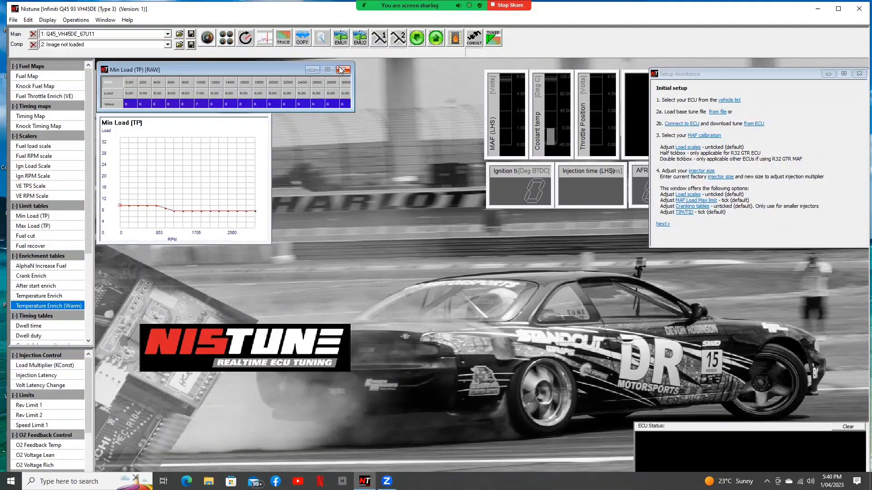
click(338, 68)
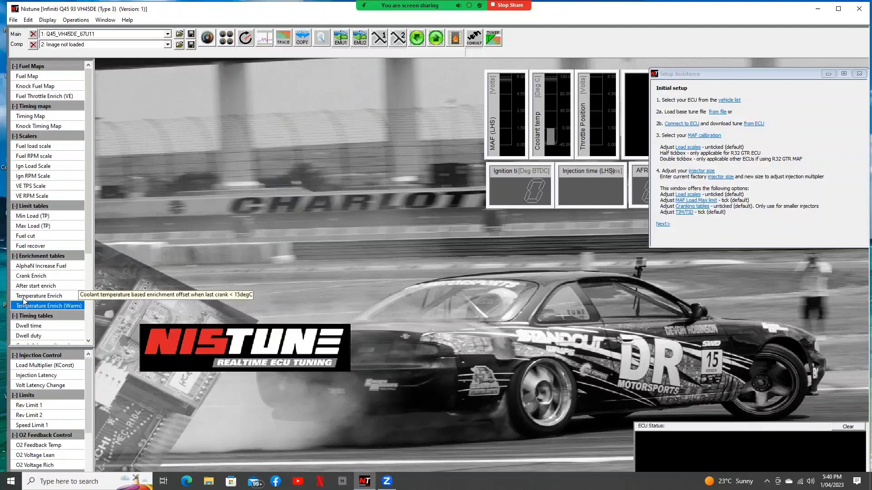
View all the timing tables in order, from Dwell time and Dwell duty through Crank Advance and Idle/Decel timing to After start Timing Adv.
drag(90, 185, 91, 250)
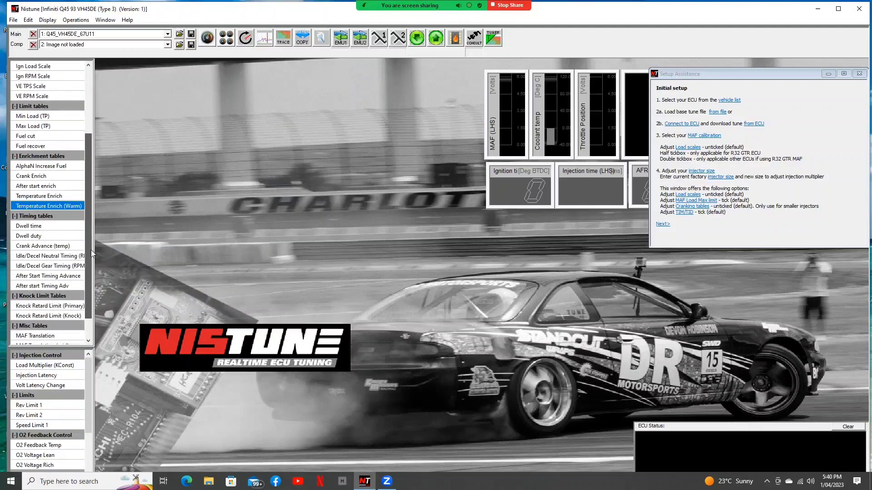
click(35, 227)
click(35, 237)
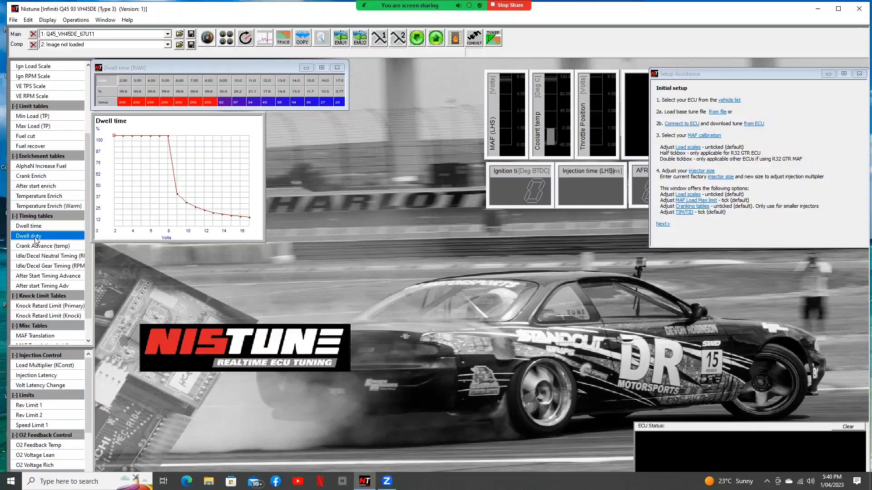
click(41, 247)
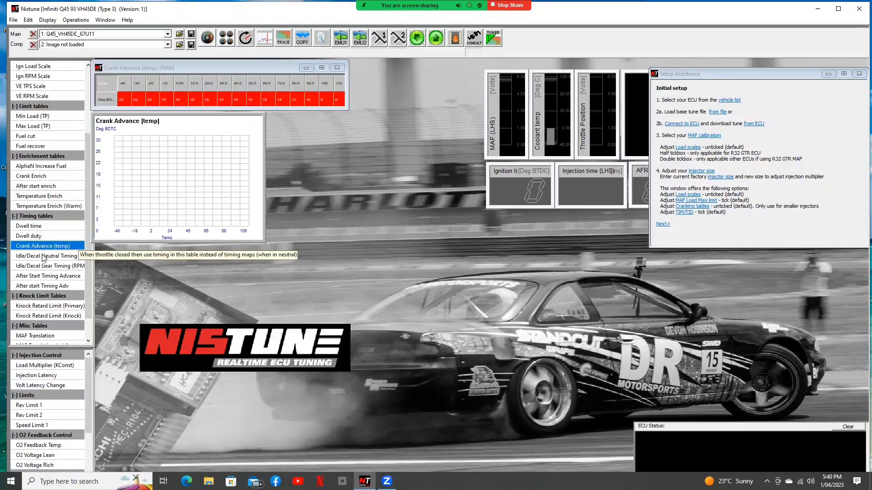
click(44, 257)
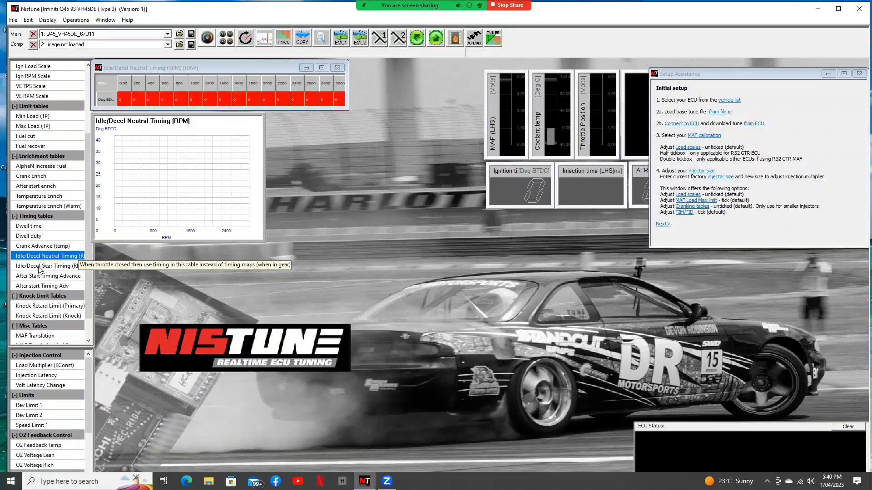
click(39, 267)
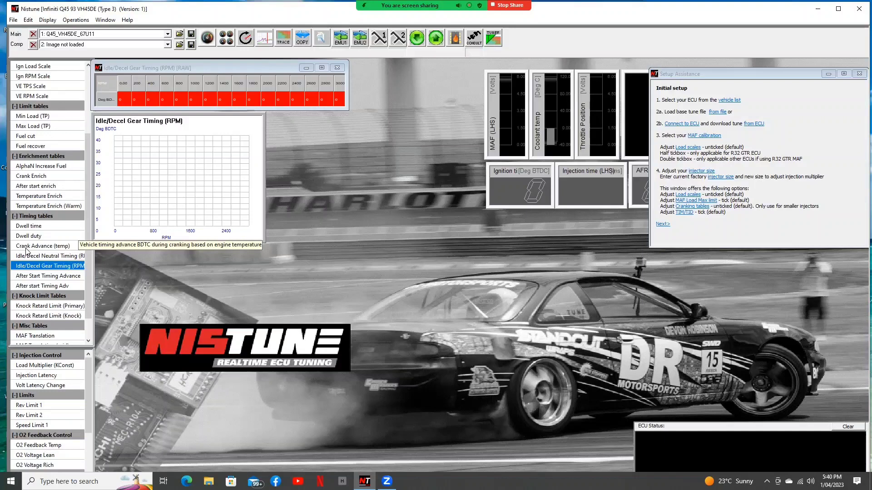
click(27, 277)
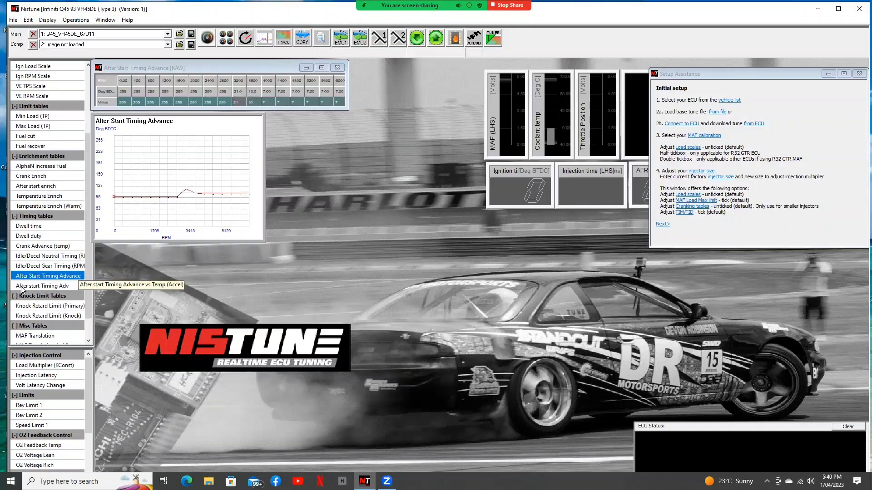
click(22, 287)
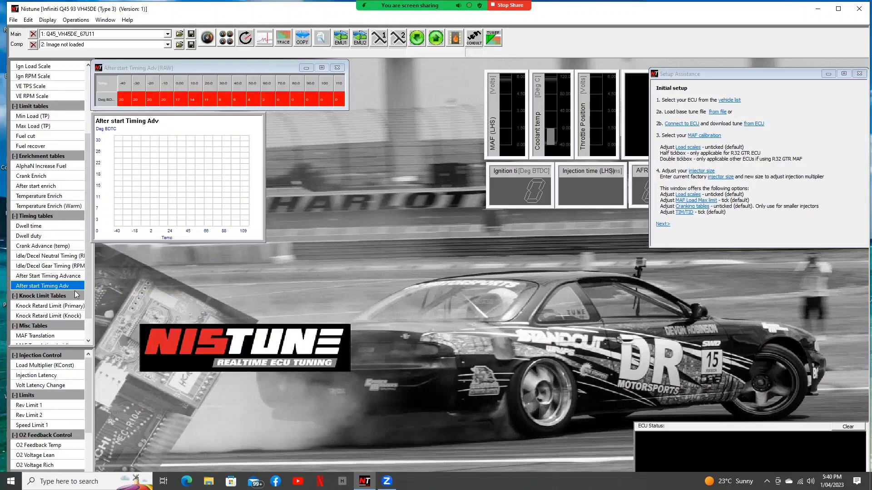
View the Knock Retard Limit (Primary) table, moving its window fully into view, and close it.
scroll(72, 277, down, 1)
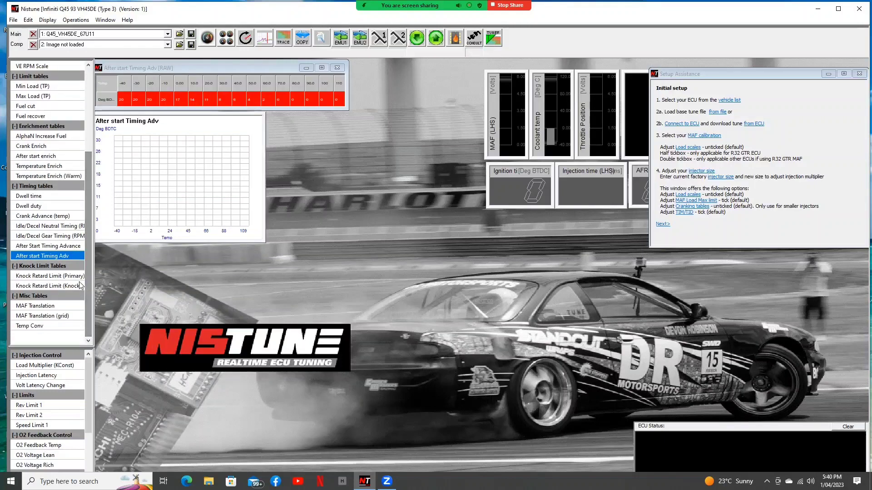
click(70, 276)
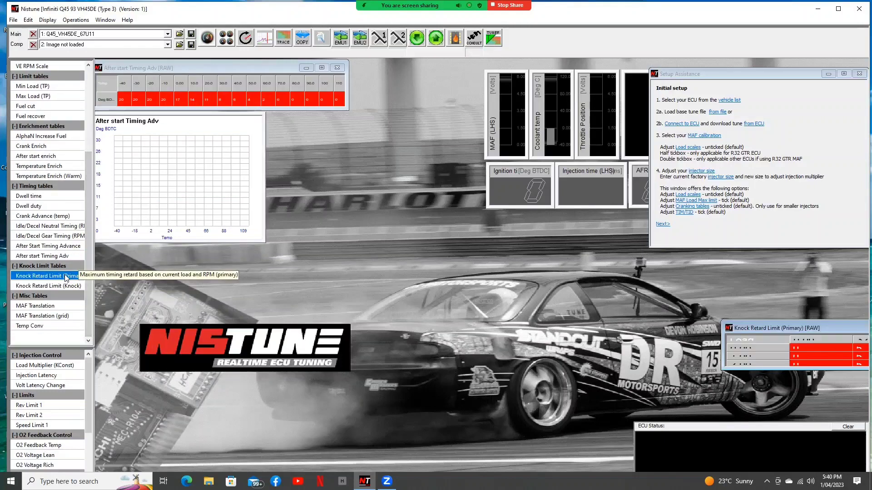
drag(763, 326, 507, 288)
click(711, 291)
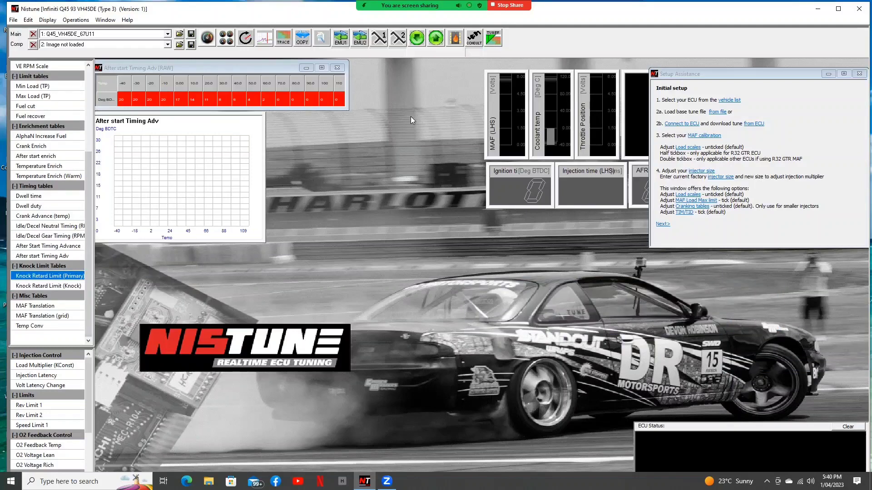
Close all the open timing table windows, from After start Timing Adv back to Dwell time.
click(340, 68)
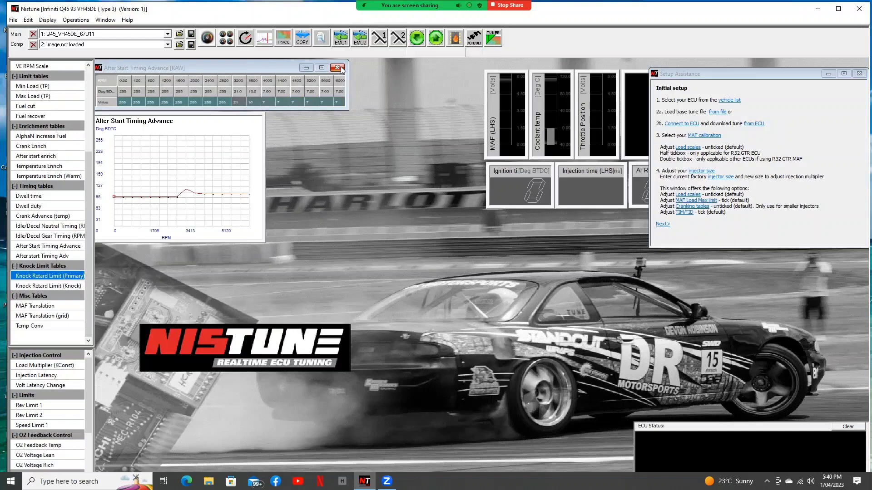
click(340, 68)
click(339, 68)
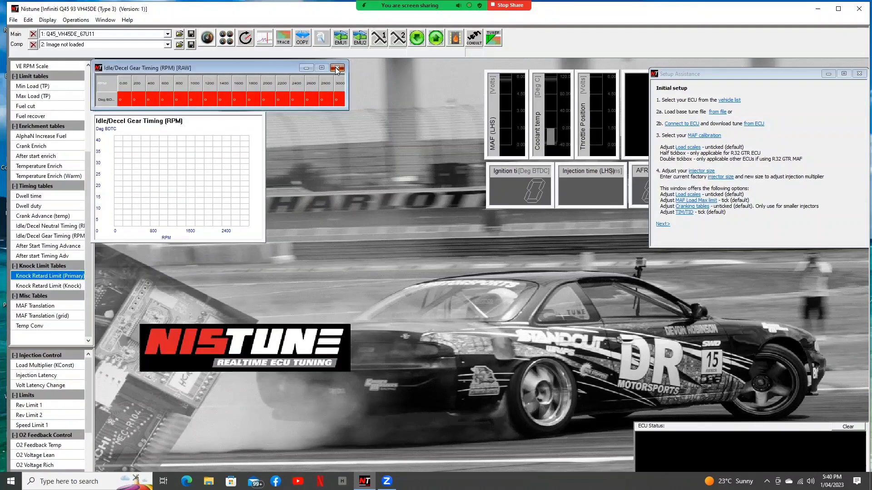
click(337, 69)
click(338, 68)
click(337, 68)
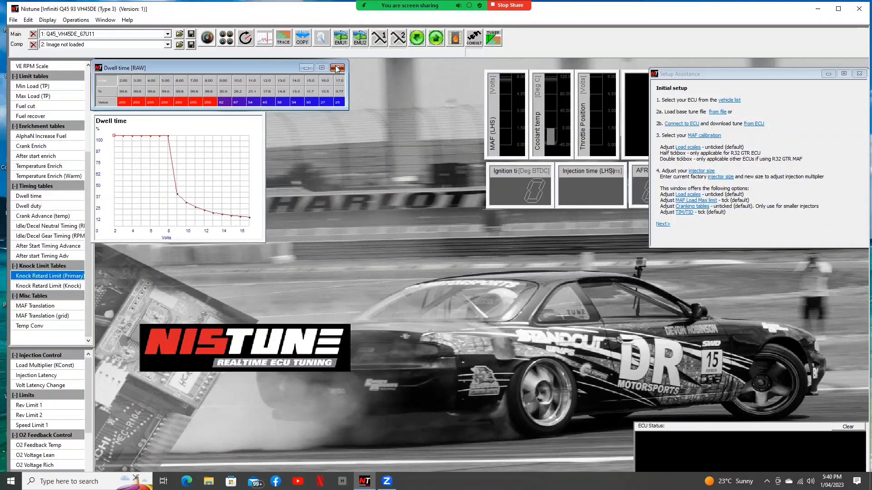
click(337, 67)
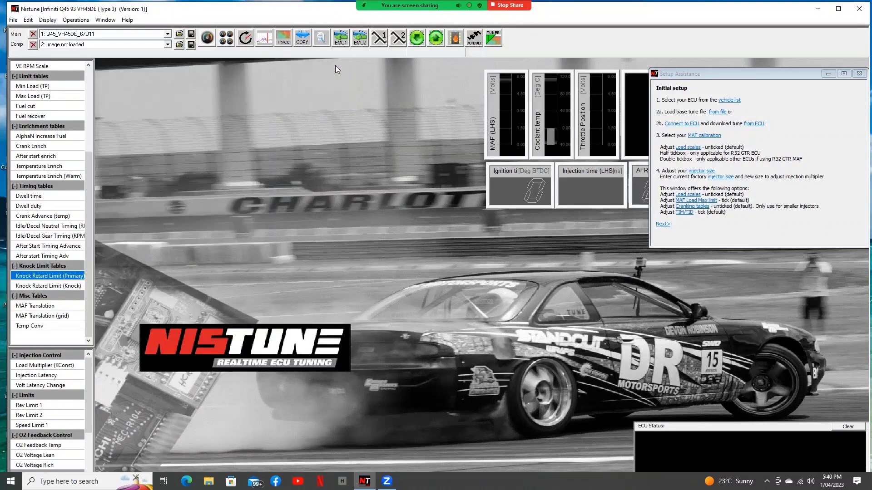
View the Knock Retard Limit (Knock) table, moving its window fully into view, and close it.
double_click(47, 286)
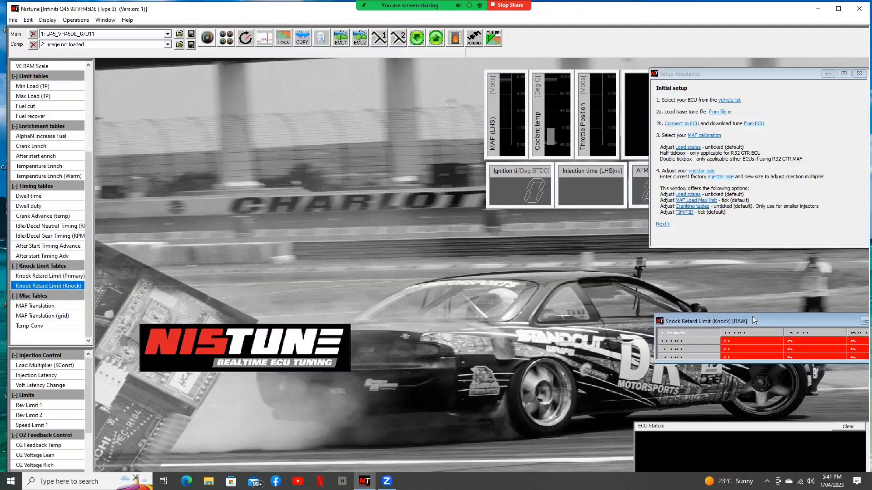
drag(803, 320, 681, 302)
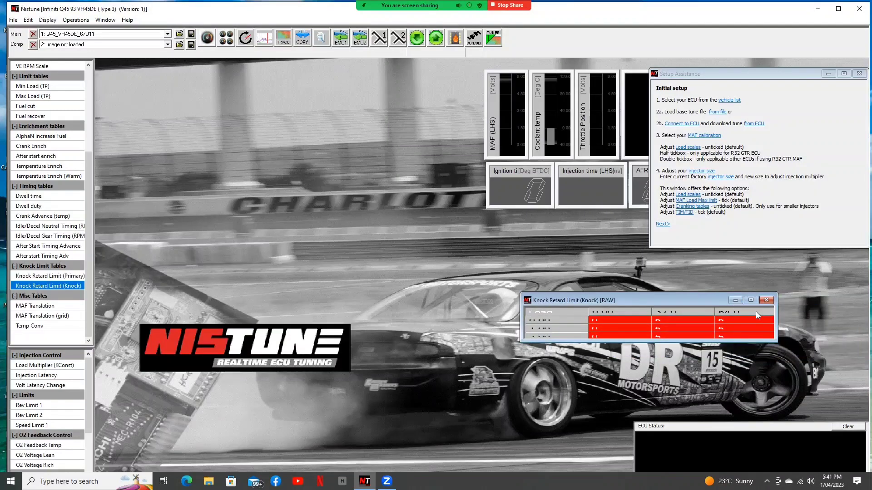
click(767, 301)
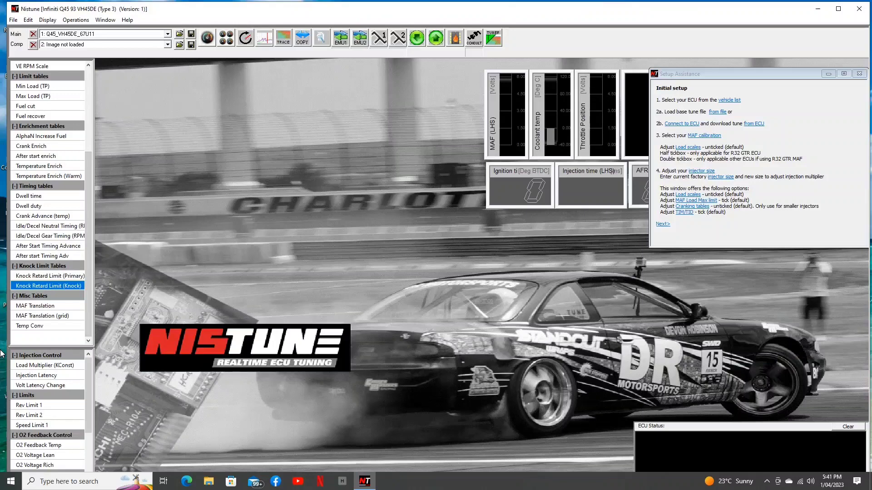
View the MAF Translation, MAF Translation (grid) and Temp Conv tables.
click(50, 307)
click(37, 316)
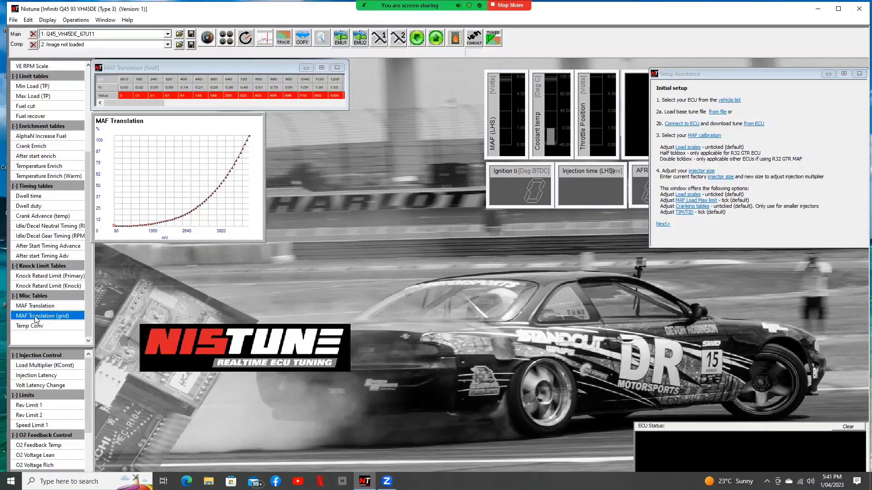
click(39, 328)
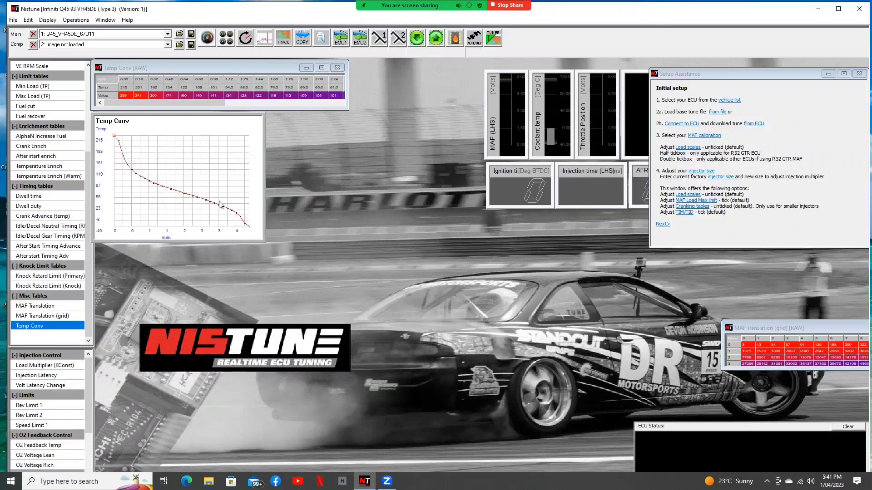
Close the Temp Conv, MAF Translation and MAF Translation (grid) table windows.
click(337, 69)
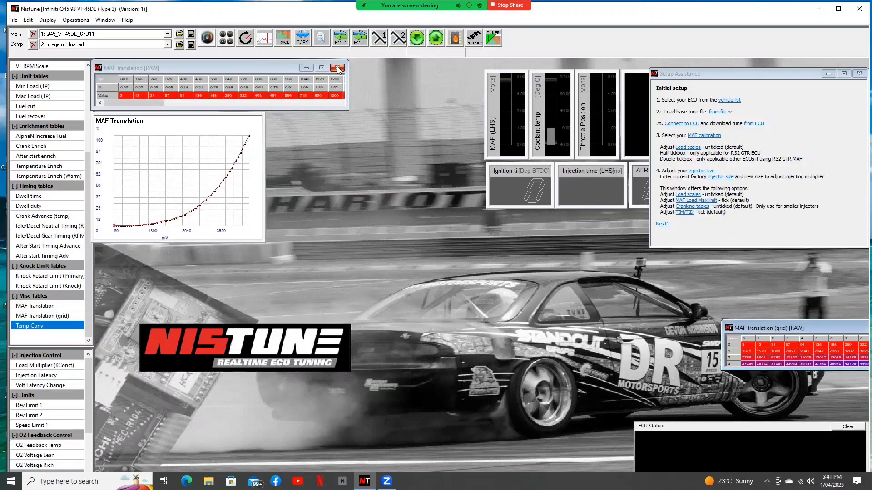
click(337, 69)
drag(861, 328, 745, 299)
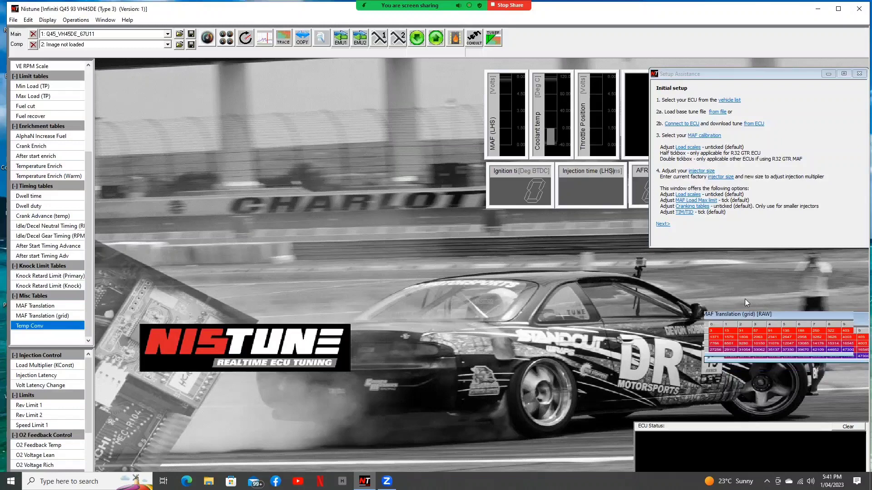
click(852, 302)
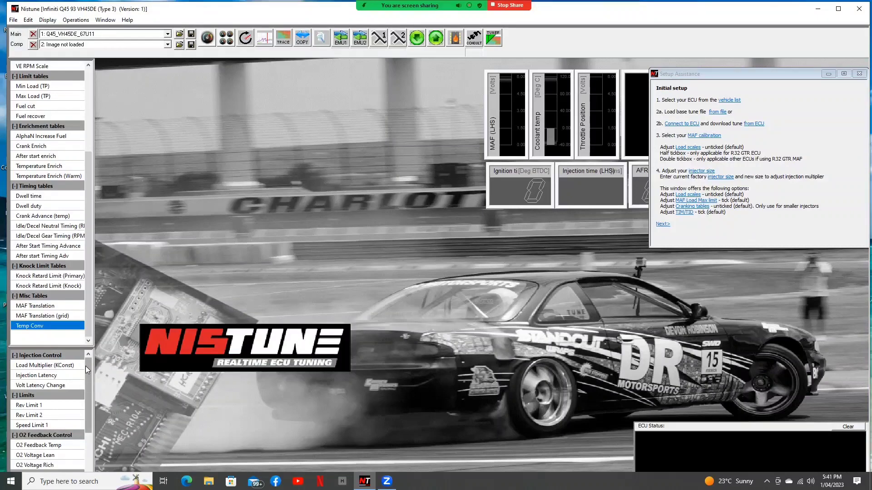
View the Rev Limit 1, Rev Limit 2 and Speed Limit 1 parameters.
scroll(84, 364, down, 2)
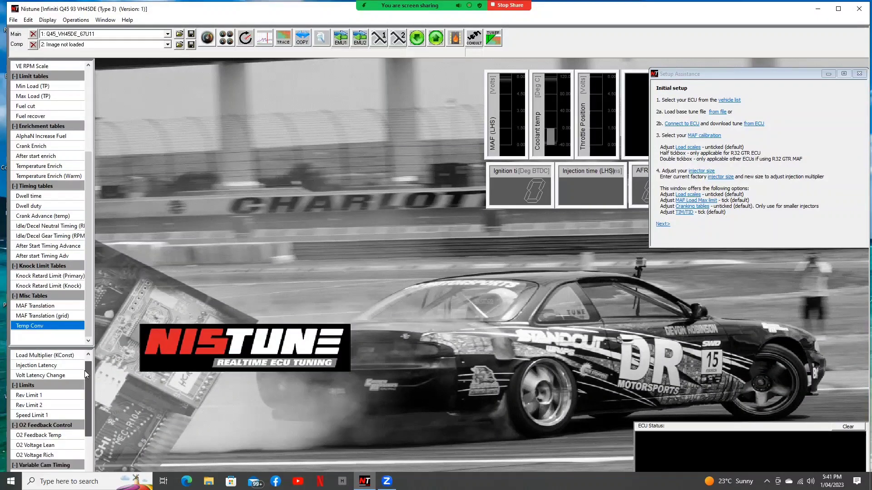
double_click(47, 386)
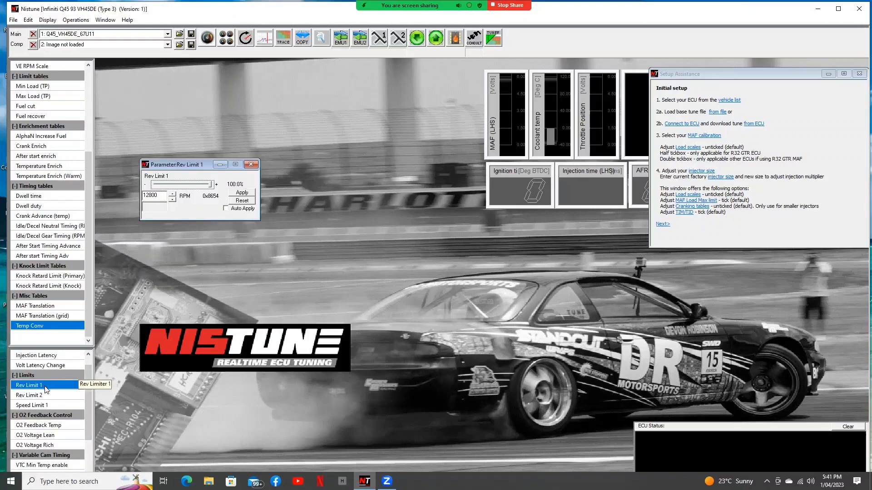
double_click(42, 397)
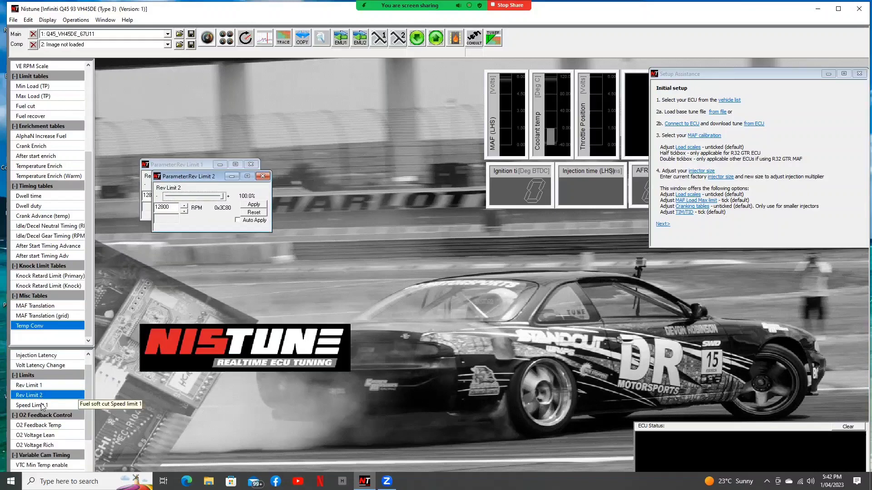
double_click(43, 404)
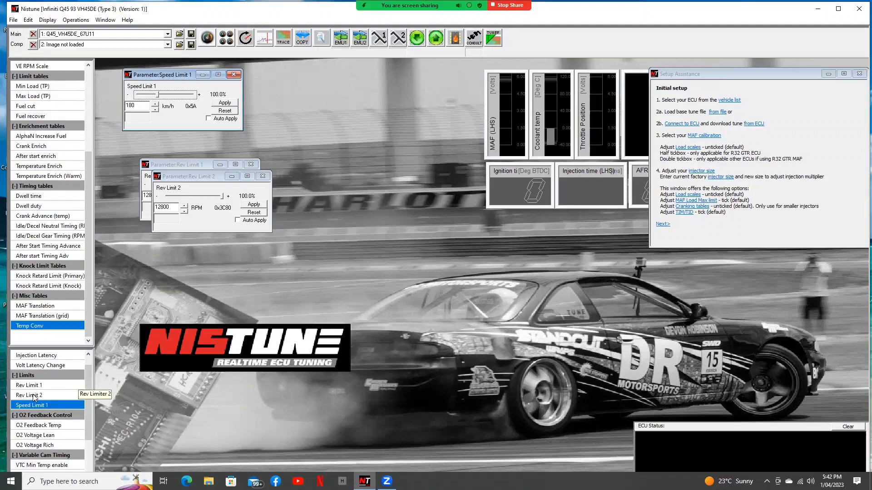
View the O2 Feedback Temp, O2 Voltage Lean and O2 Voltage Rich parameters.
drag(89, 376, 91, 414)
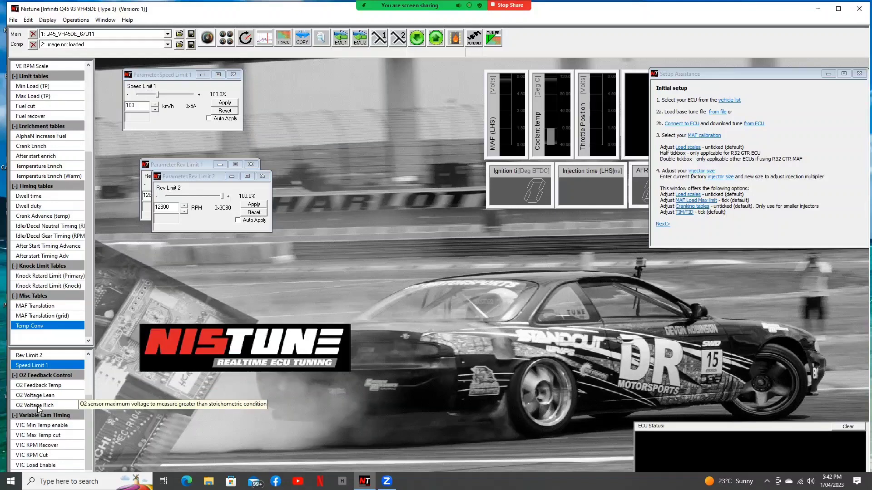
click(38, 386)
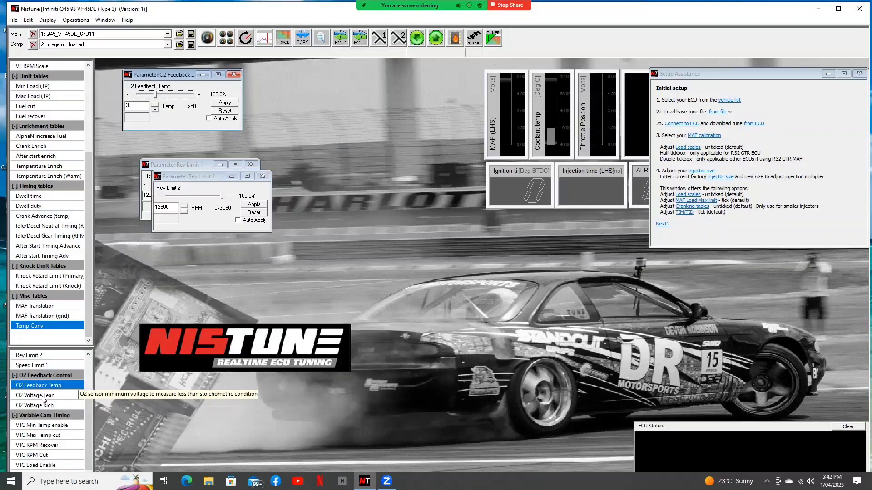
click(44, 396)
click(46, 406)
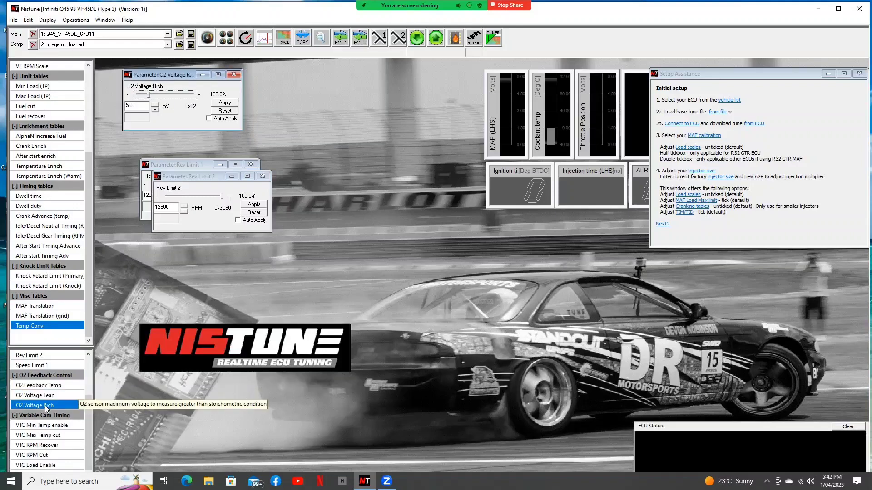
Close the open O2 voltage and rev limit parameter windows.
click(234, 76)
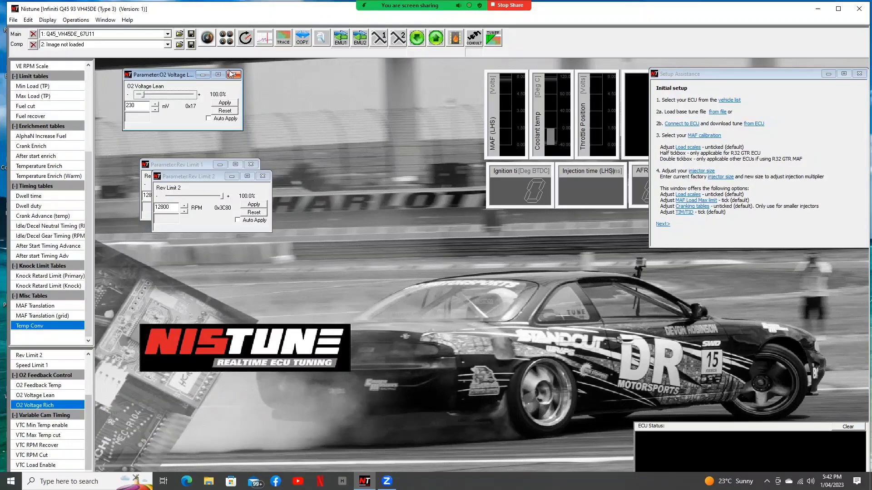
click(233, 76)
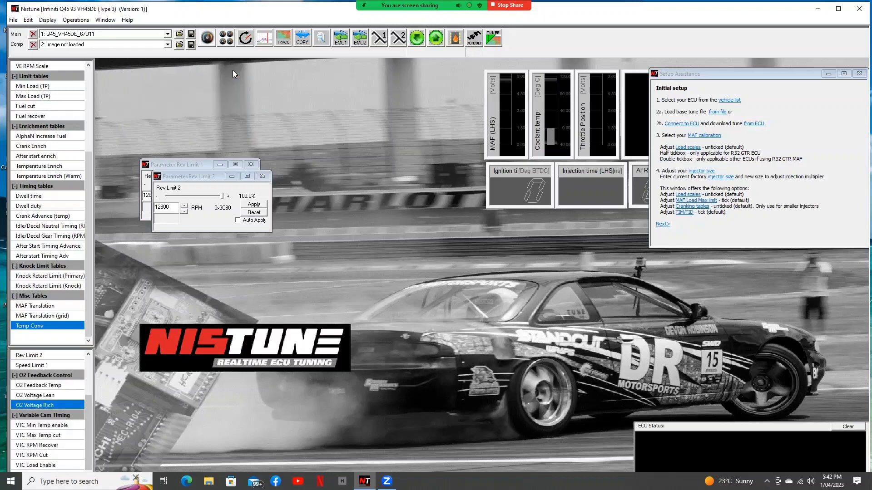
click(266, 177)
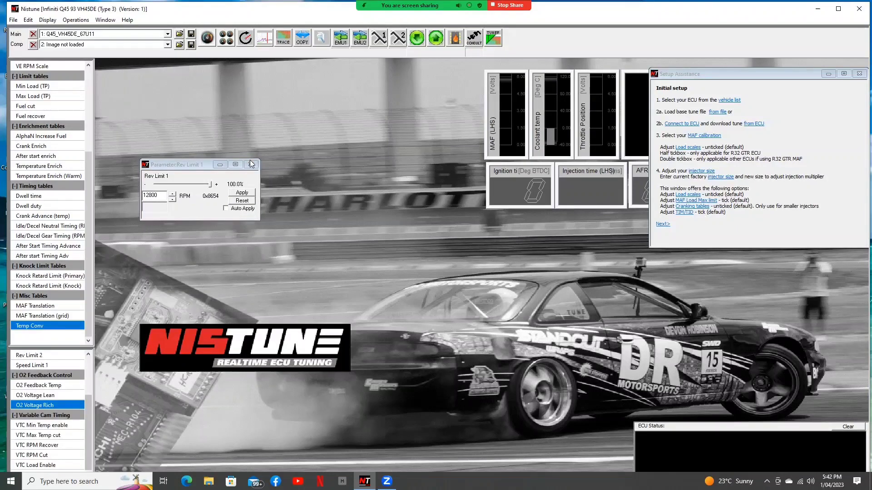
click(251, 165)
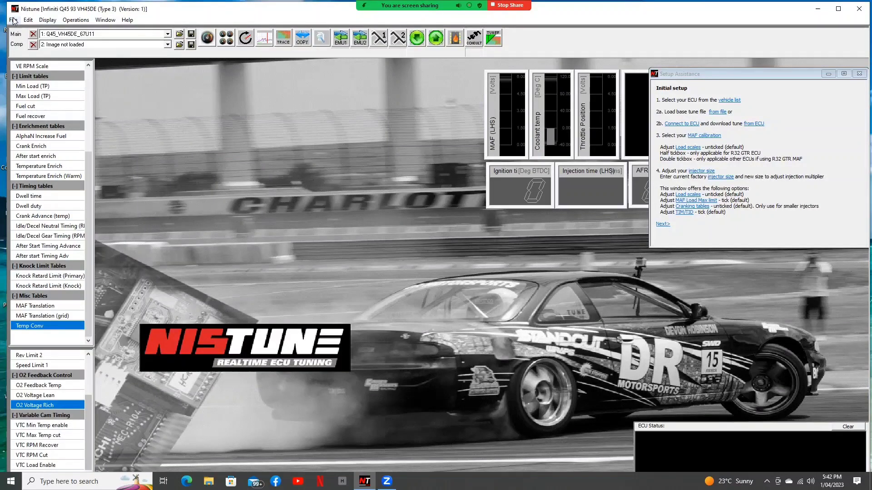
Examine the Q45 Infiniti VH45DE entries and their ECU part numbers in the vehicle list, and leave it without selecting one.
click(13, 20)
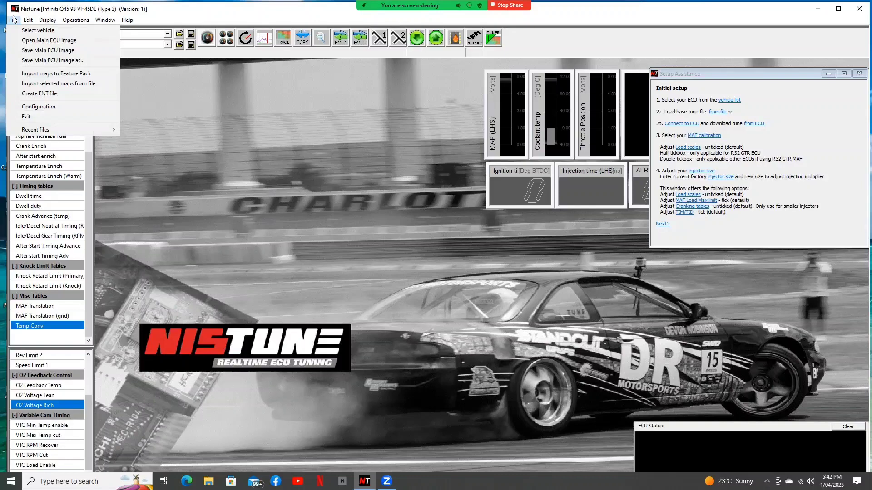
click(28, 30)
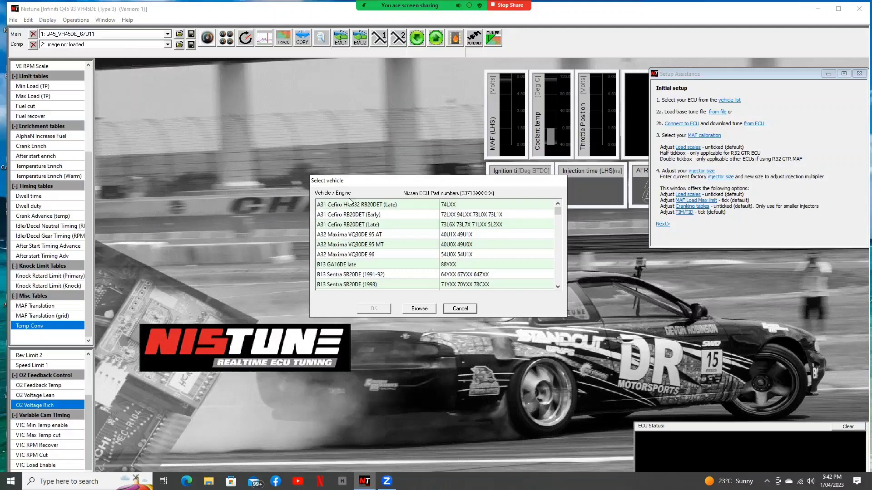
drag(560, 212, 572, 254)
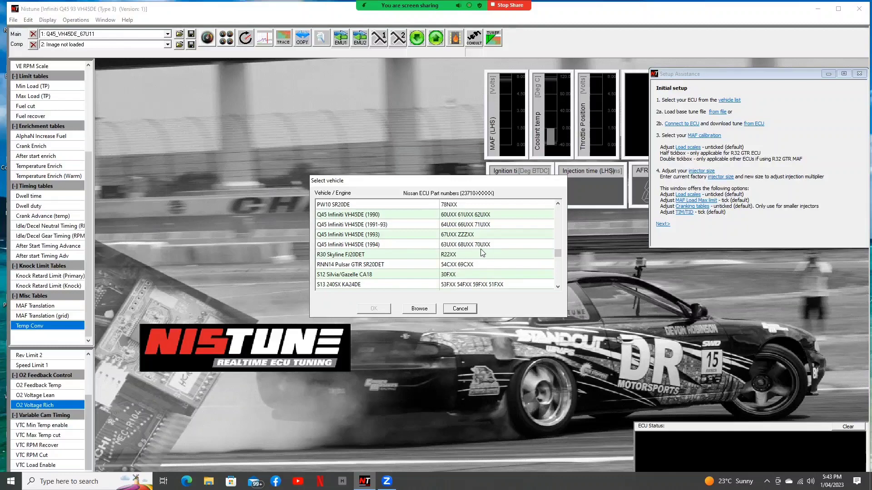
click(456, 312)
click(12, 21)
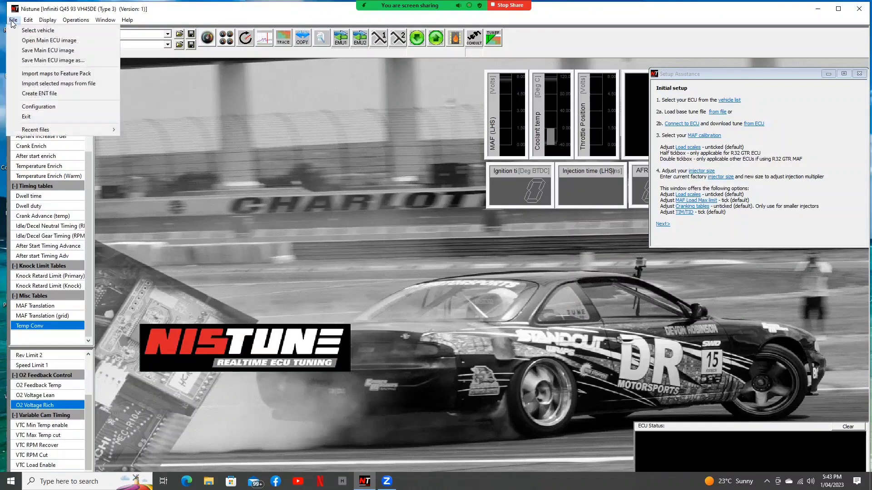
click(12, 21)
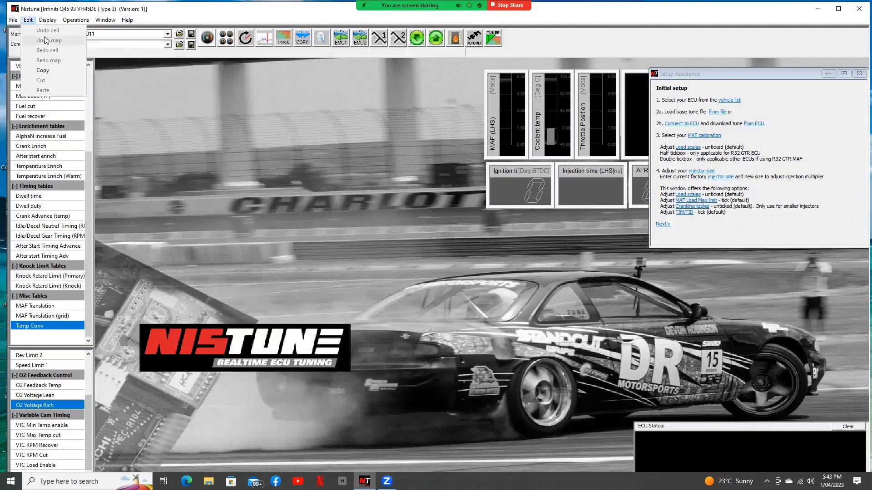
click(14, 21)
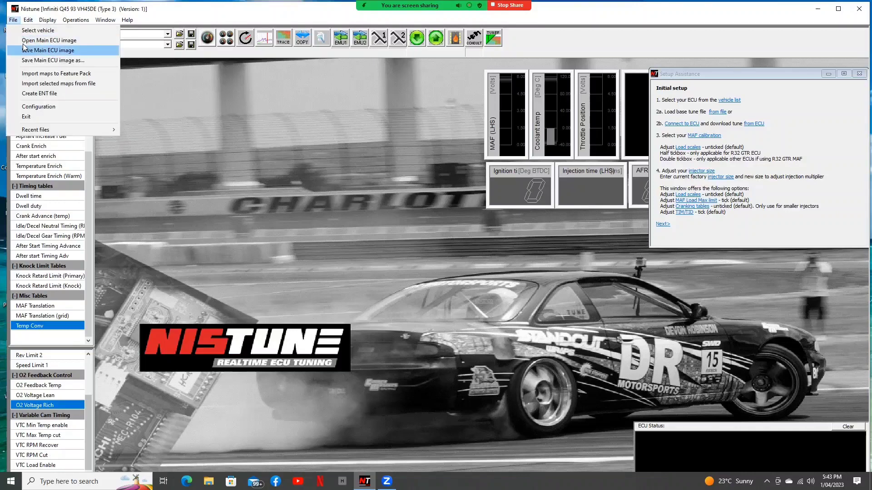
mouse_move(29, 20)
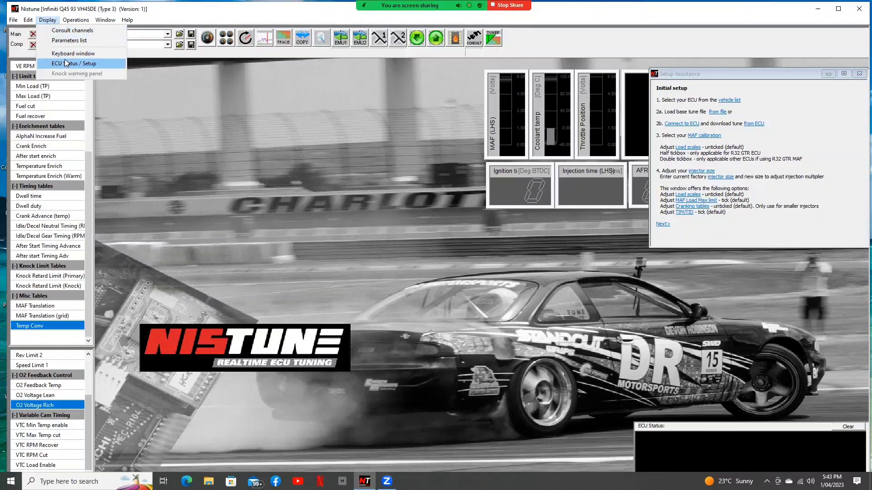
View the AFR grapher's Air/Fuel vs RPM graph and close it.
mouse_move(76, 21)
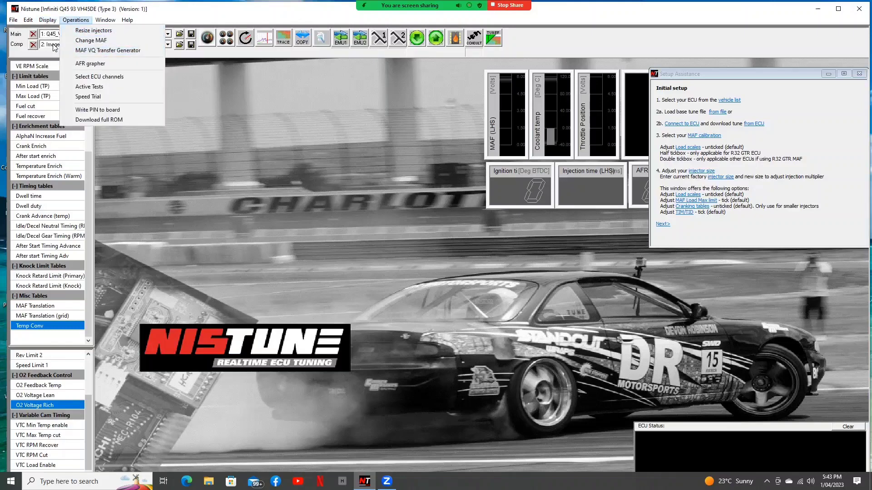
click(94, 64)
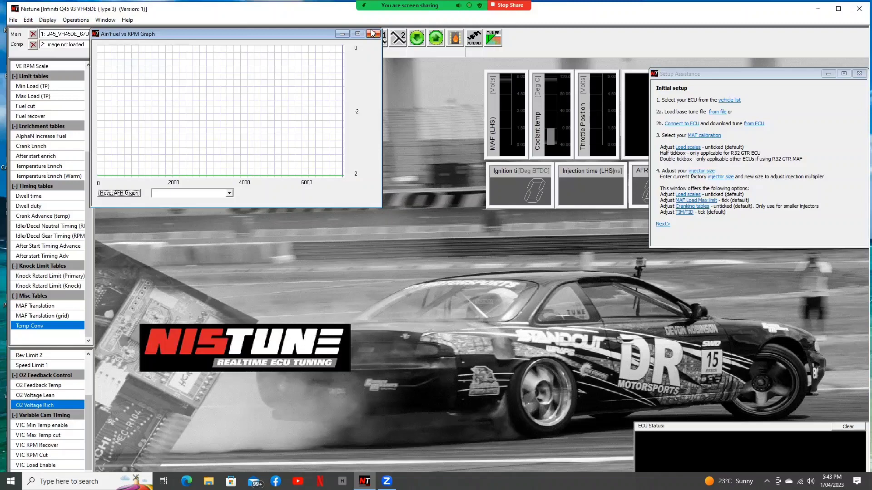
click(373, 33)
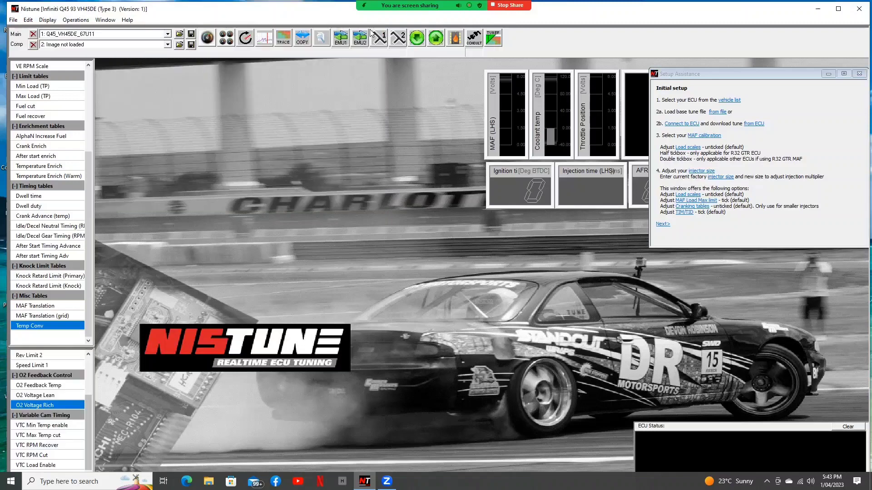
Look through the available tests in Active Tests without running any, and close the window.
click(75, 20)
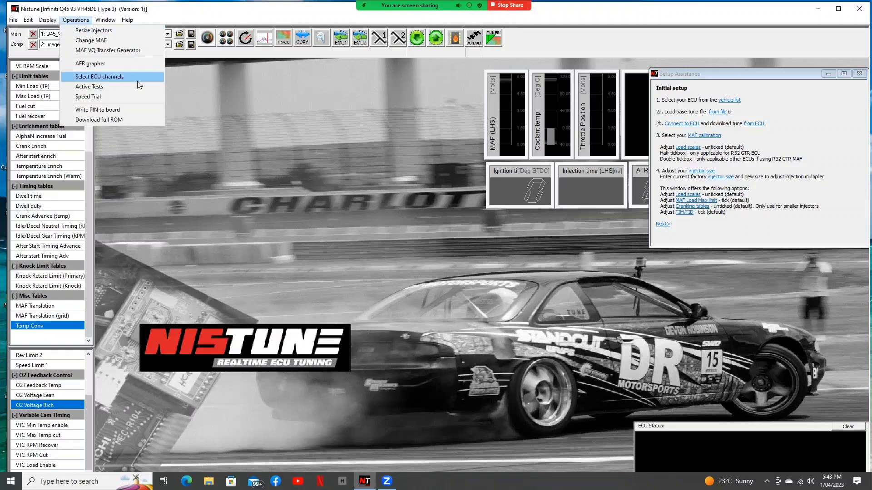
click(108, 88)
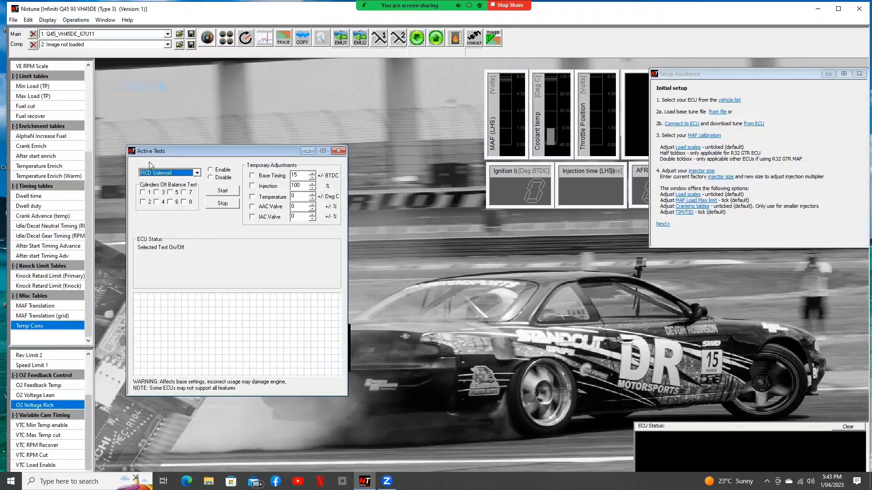
click(197, 173)
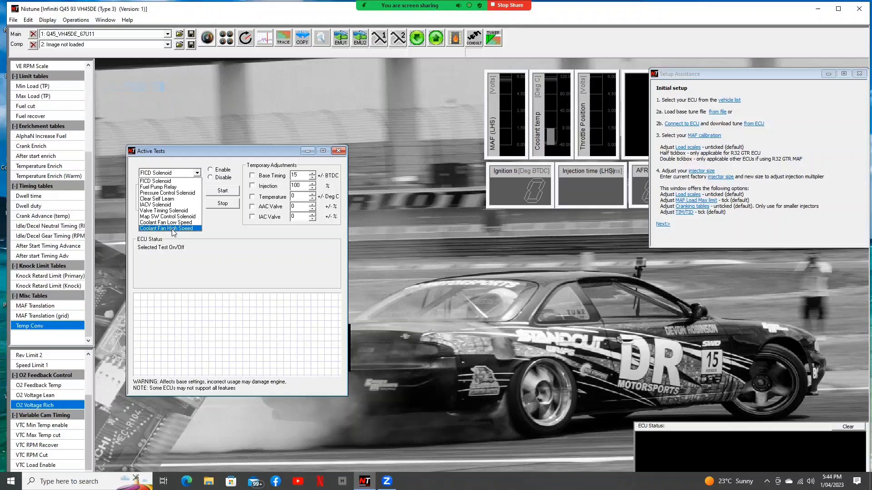
click(337, 153)
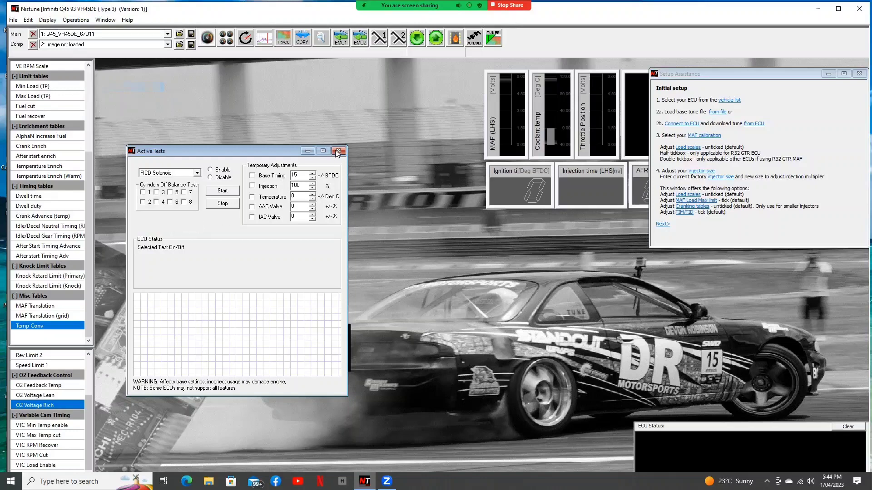
click(337, 153)
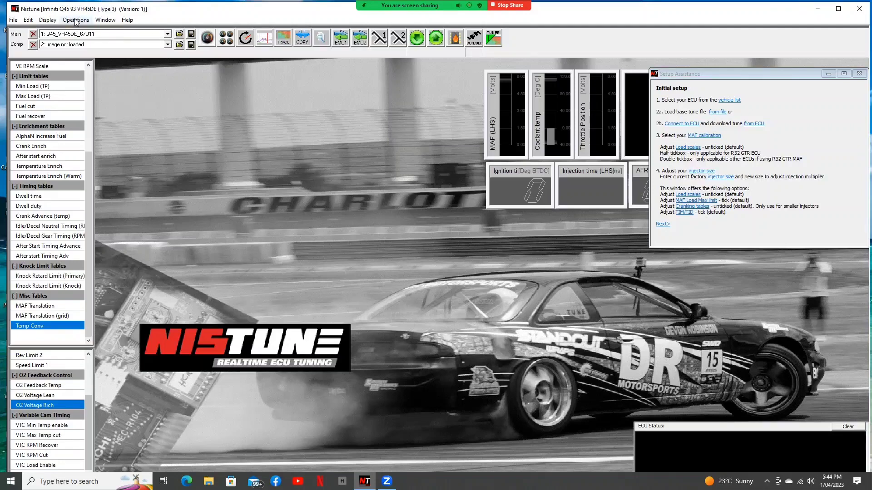
click(105, 20)
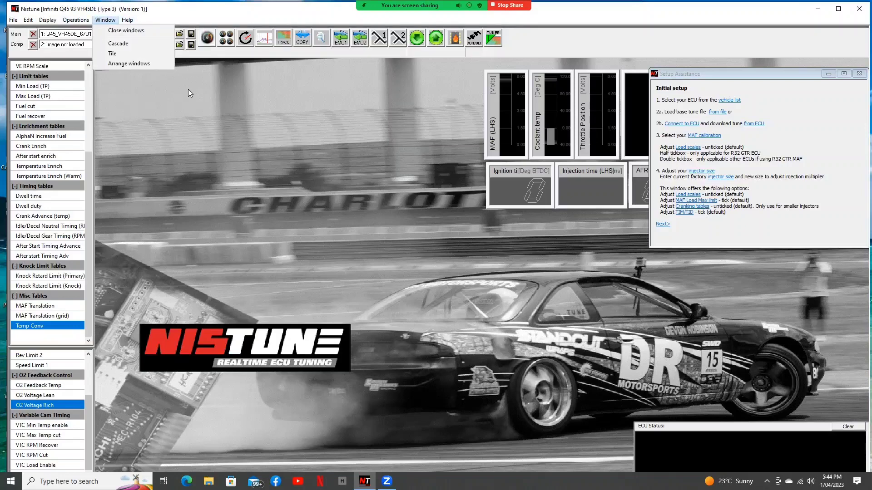
click(199, 75)
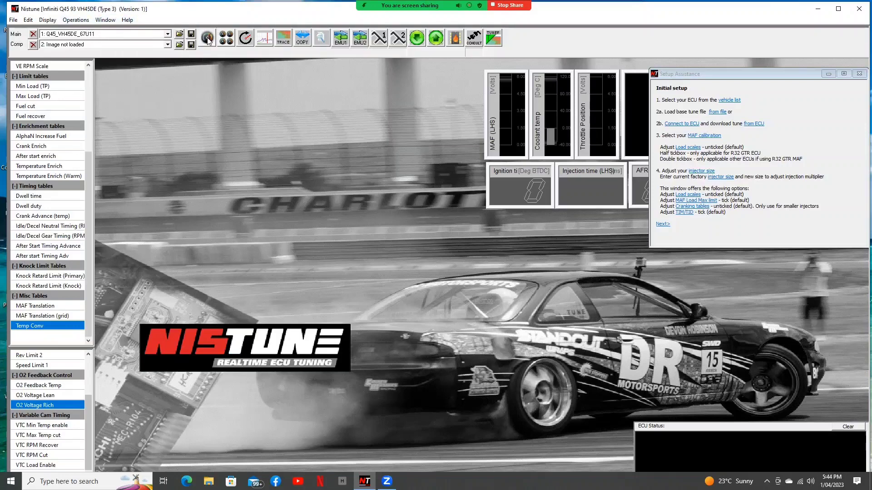
View the Consult view and the Consult Gauges View, closing each one after examining it.
click(208, 39)
drag(195, 103, 269, 105)
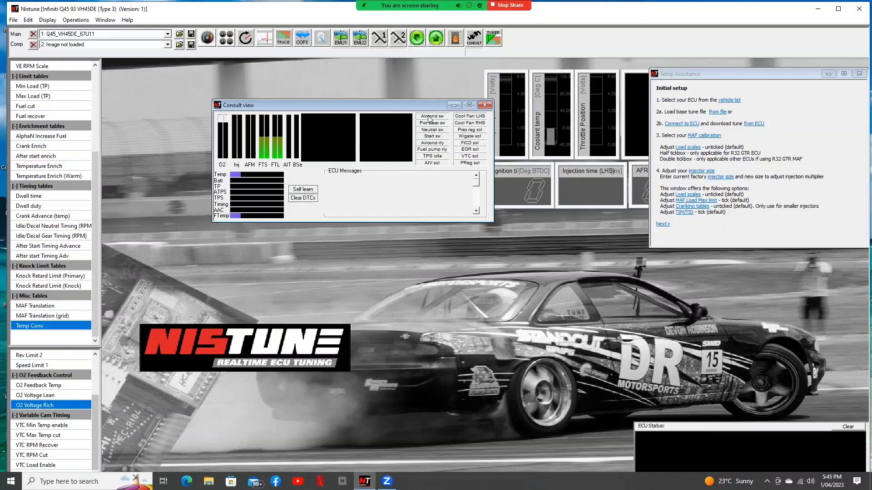
click(484, 105)
click(227, 38)
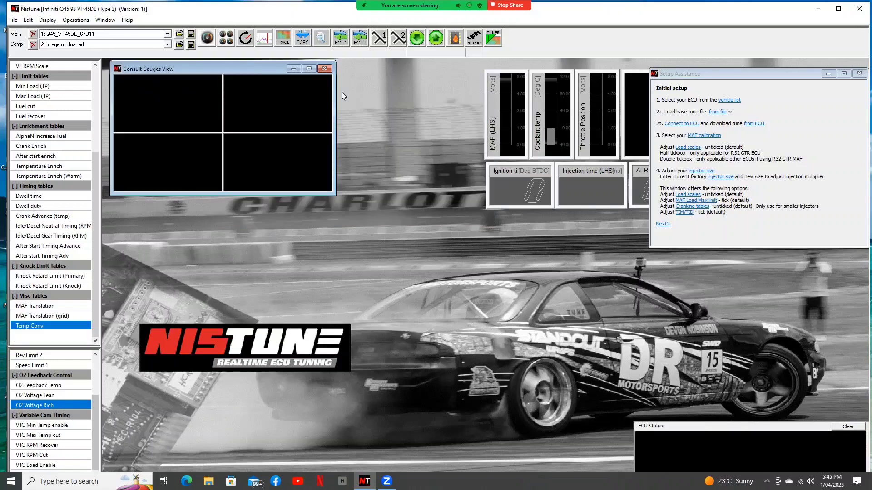
click(324, 68)
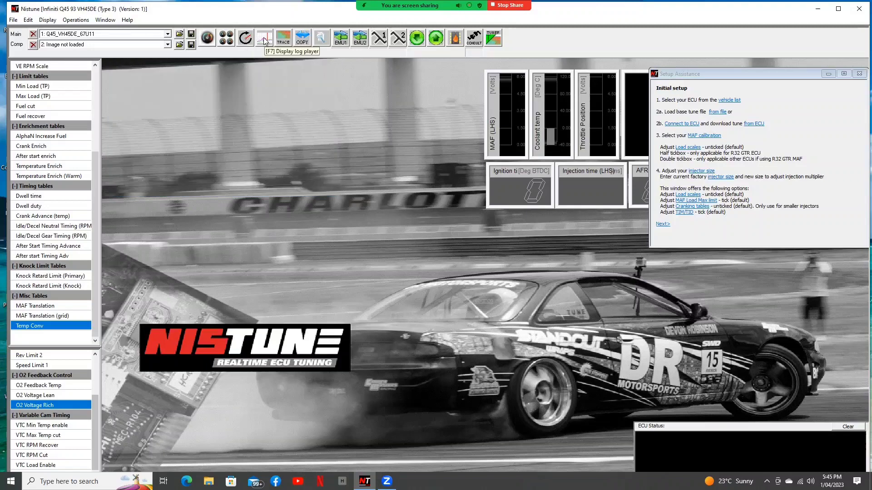
View the Consult log player and the Trace window with its display type and channel choices, closing each one after viewing it.
click(265, 41)
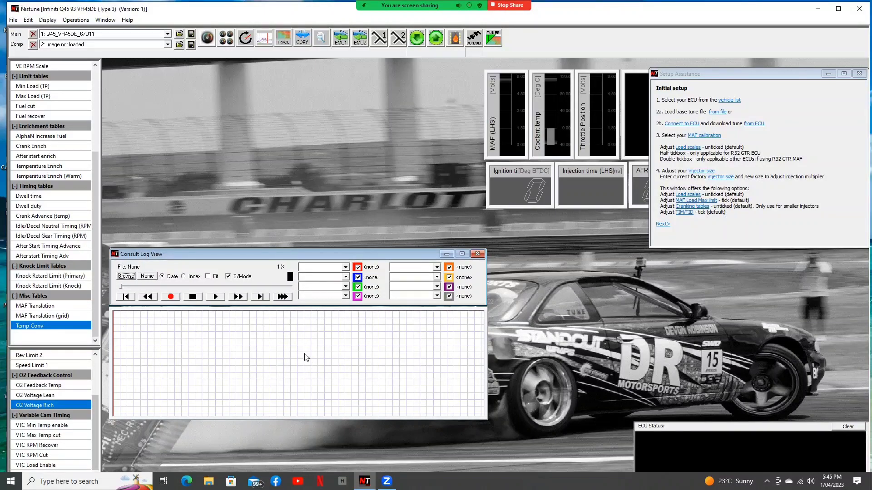
click(477, 254)
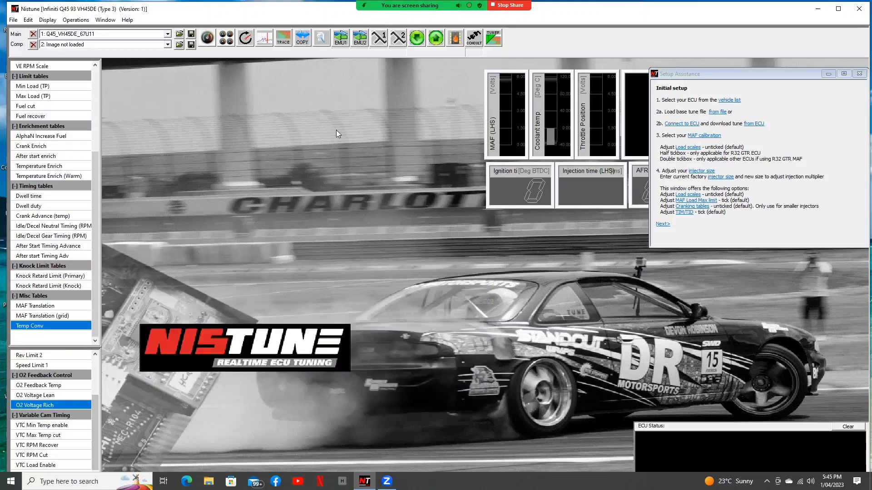
click(286, 39)
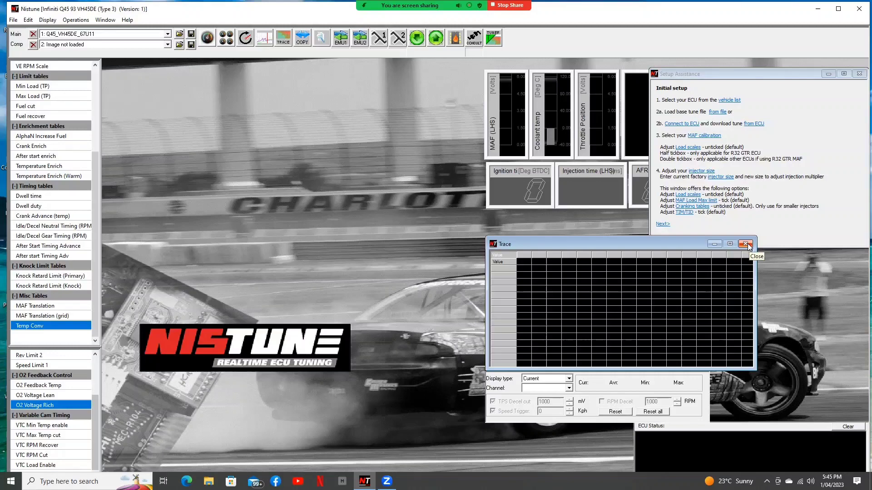
click(569, 379)
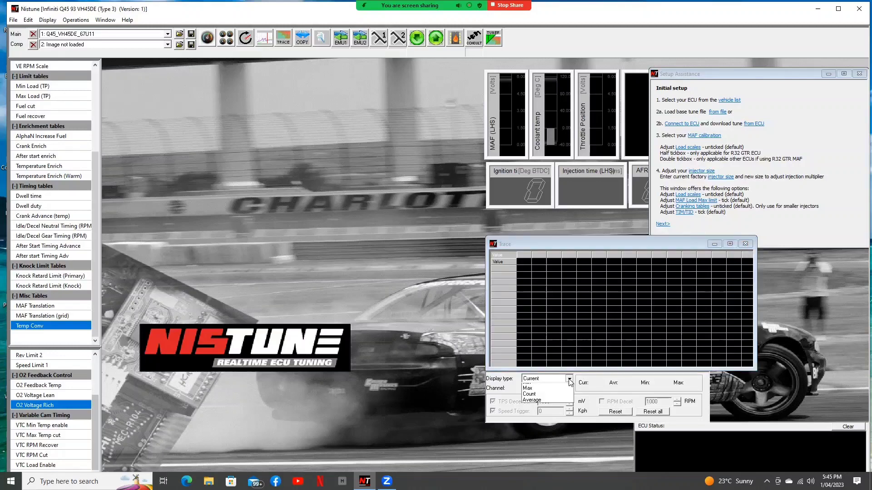
click(569, 379)
click(569, 389)
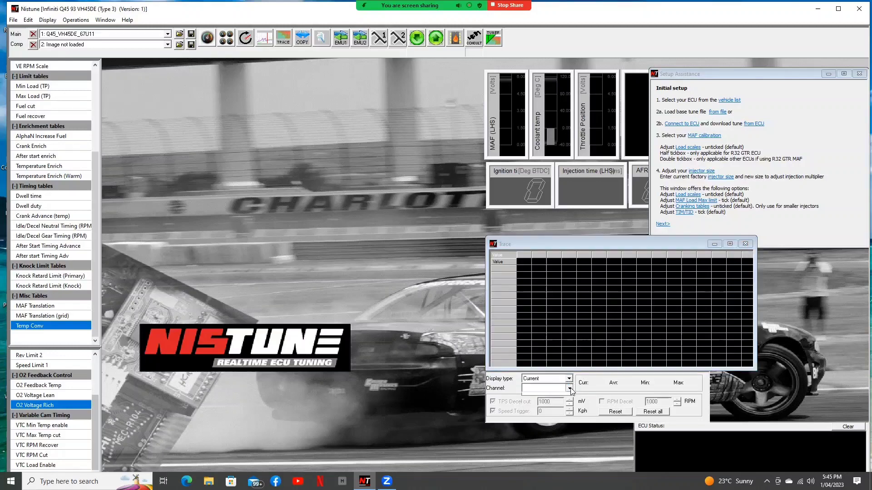
click(763, 248)
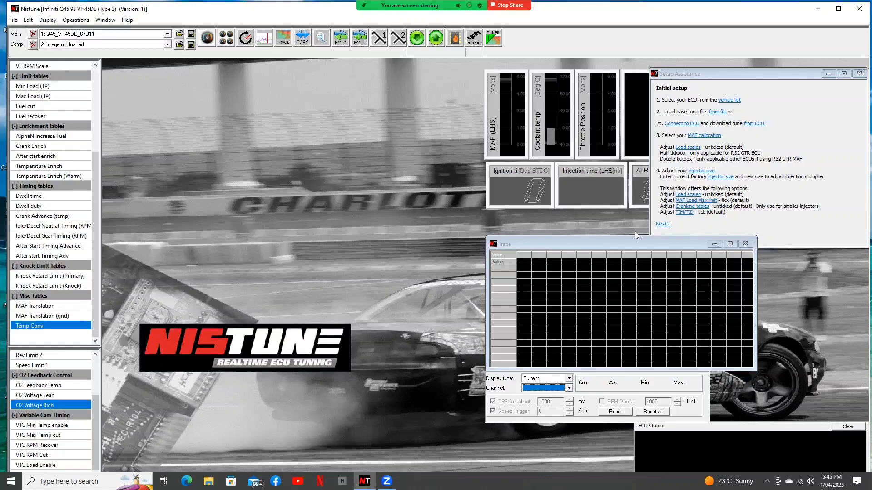
click(745, 244)
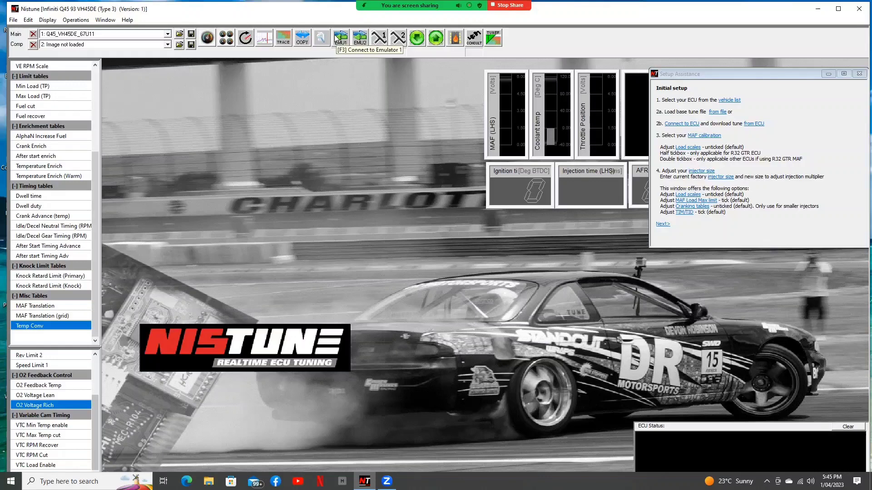
Try to connect to the first wideband and dismiss the message.
click(379, 38)
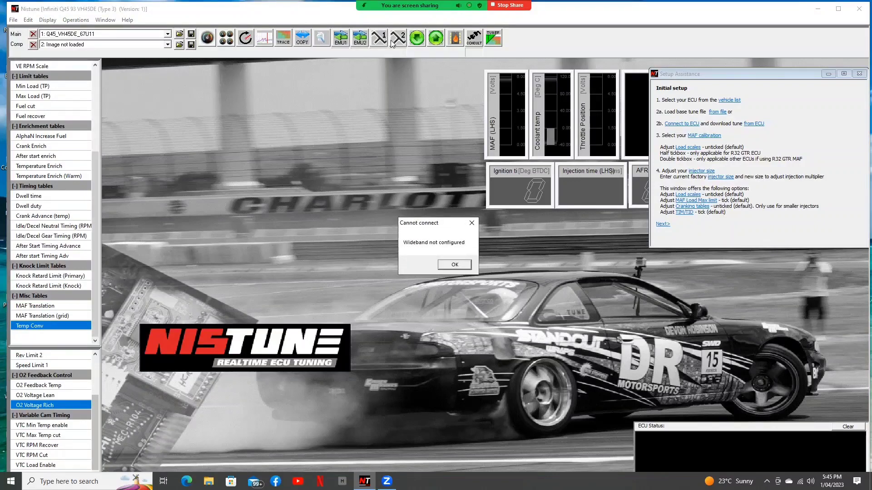
click(472, 223)
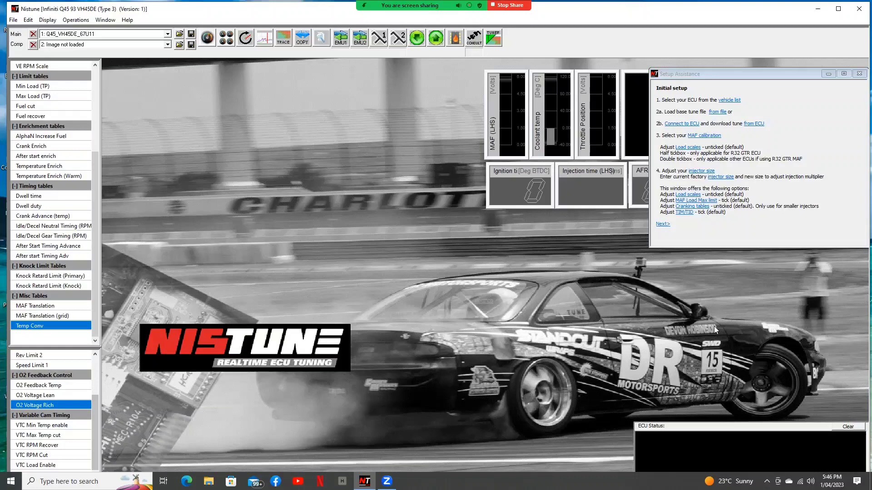
Switch the Consult mode from tuner to stream.
click(495, 38)
click(495, 38)
click(492, 39)
From Setup Assistance, open the load scales and view the Resize Injectors options, cancelling without resizing.
click(688, 148)
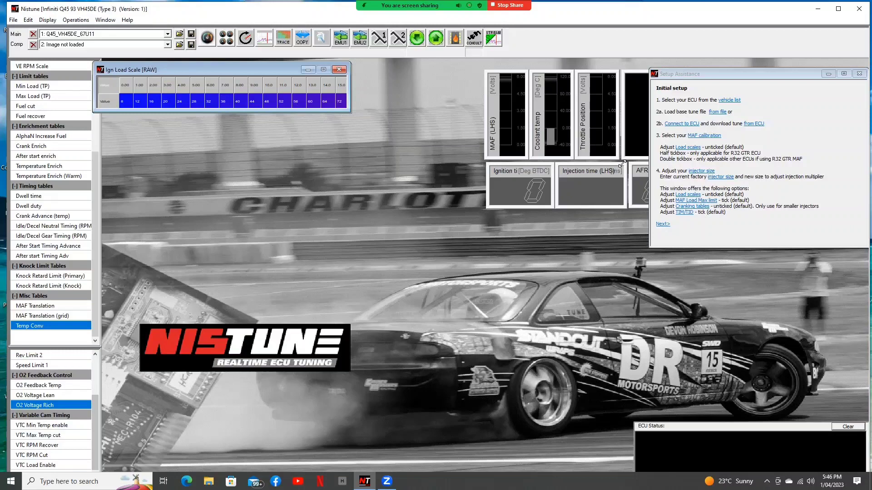
click(703, 173)
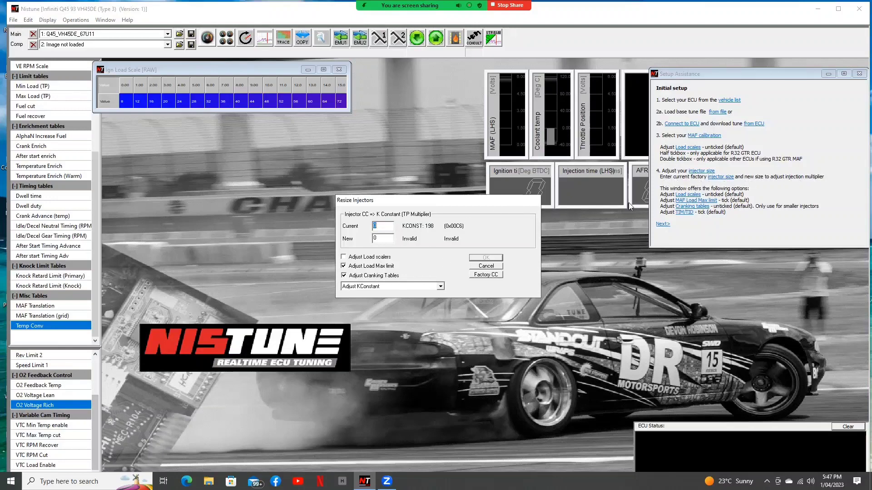
click(478, 267)
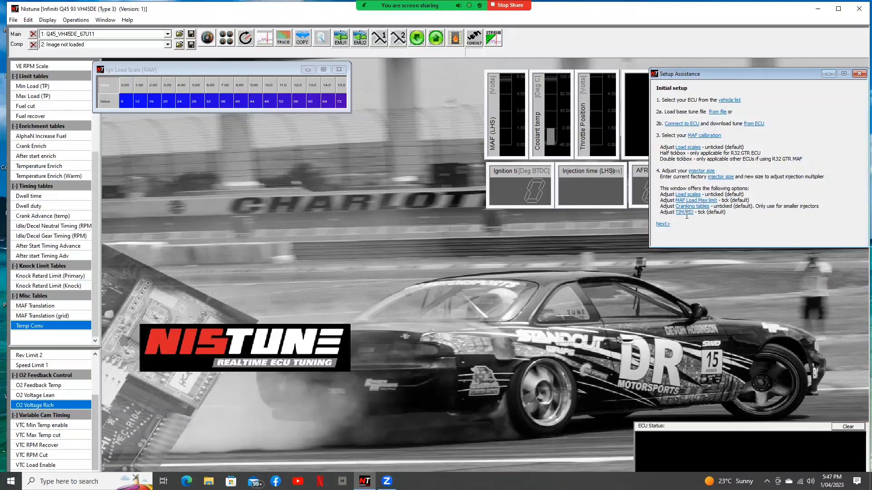
Read through the Setup Assistance pages on limits, base fueling and load scaling, and close the assistant and Nistune.
click(663, 224)
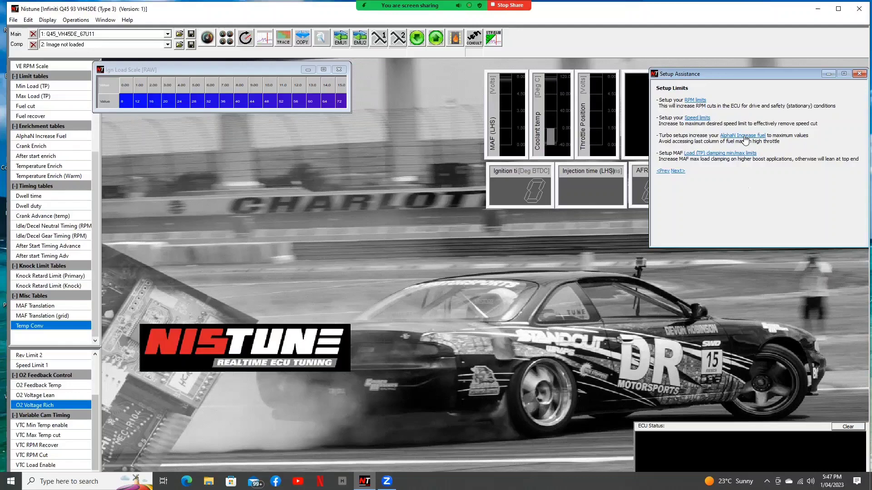
click(677, 171)
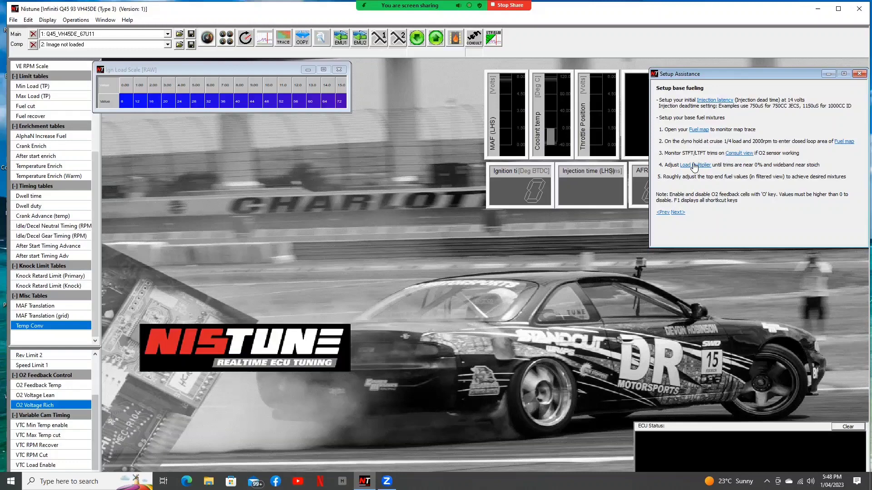
click(683, 213)
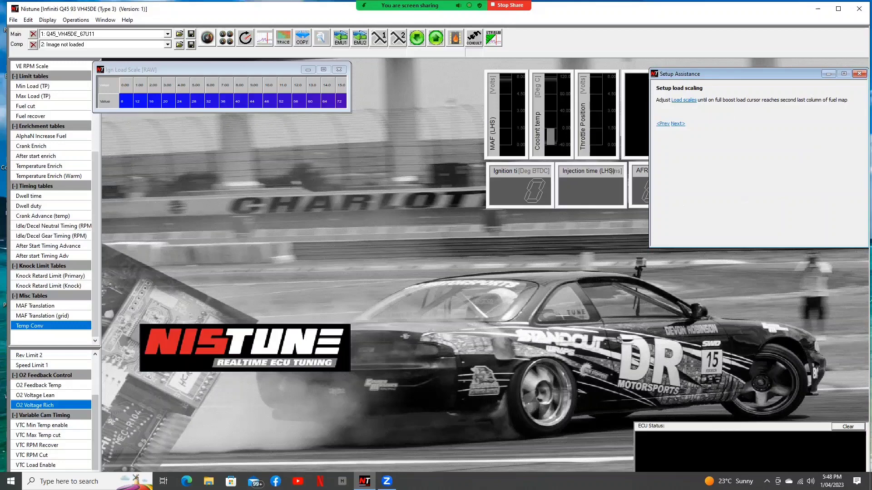
click(860, 74)
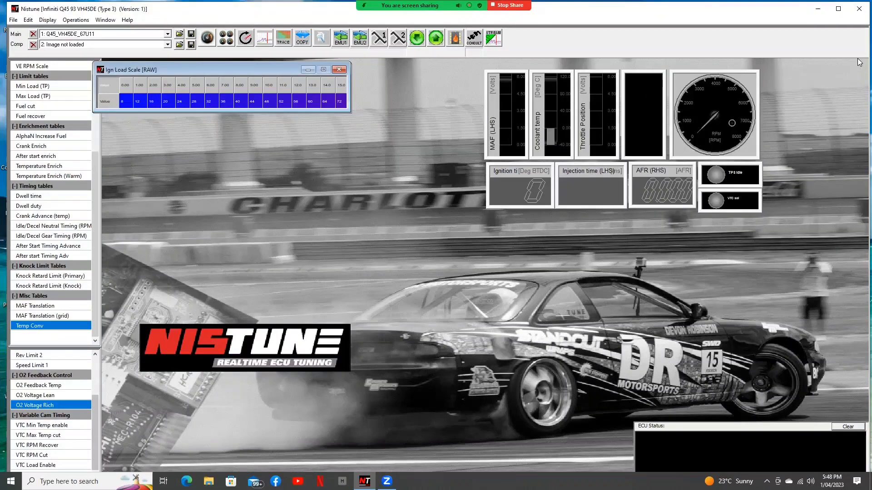
click(860, 9)
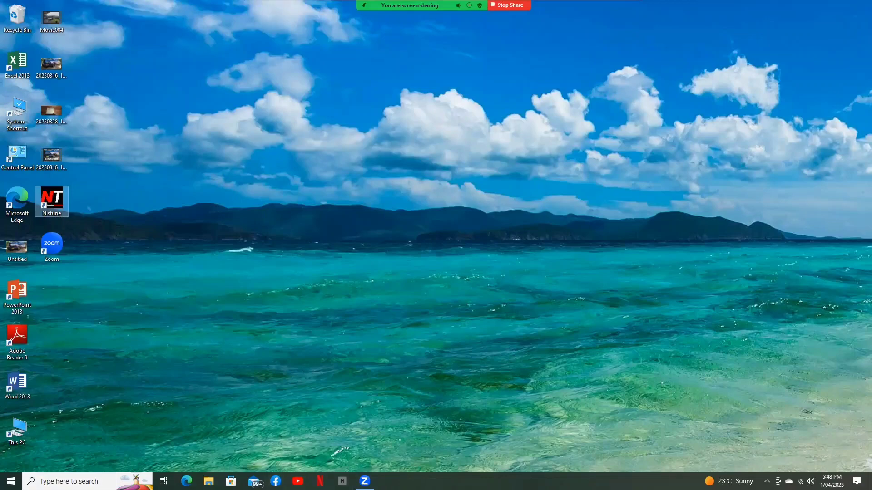
key(Return)
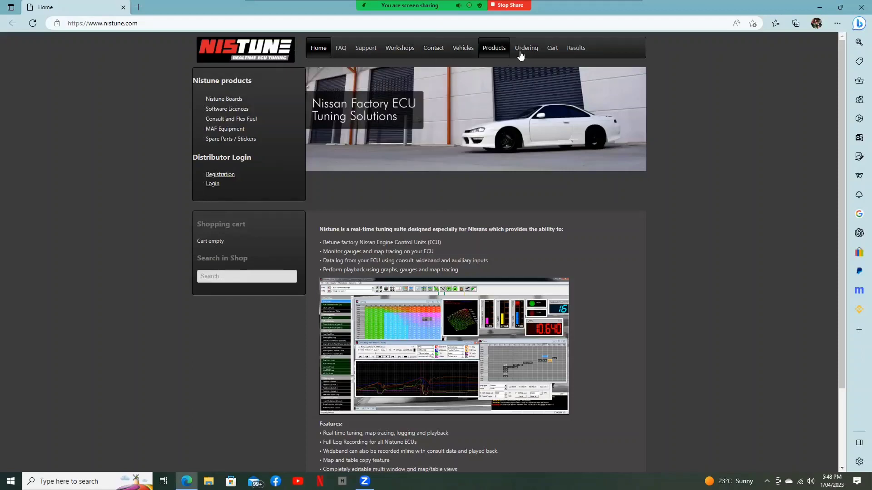
mouse_move(370, 50)
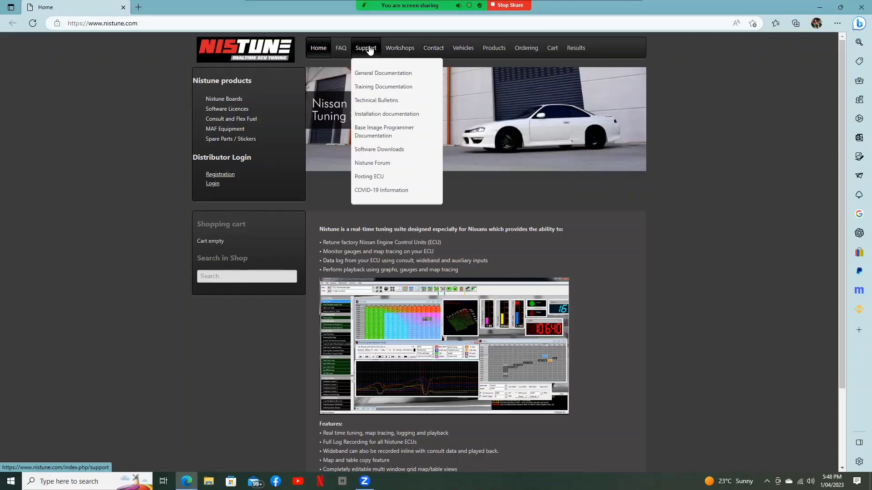
click(362, 75)
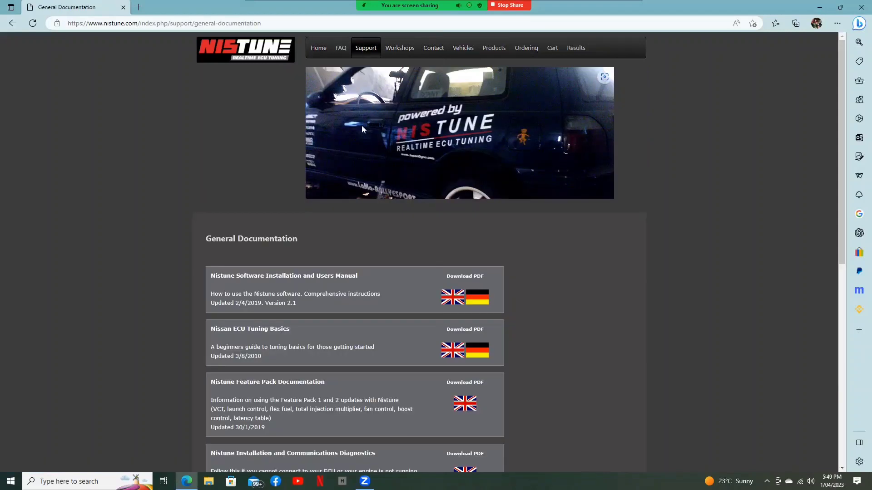
Open the English PDF of the Nistune Software Installation and Users Manual, skim its final pages and close it.
click(451, 301)
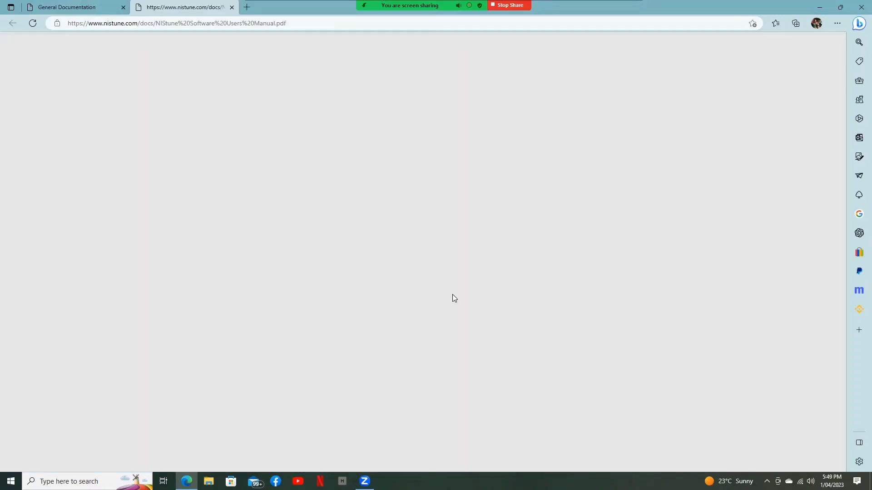
scroll(611, 258, up, 12)
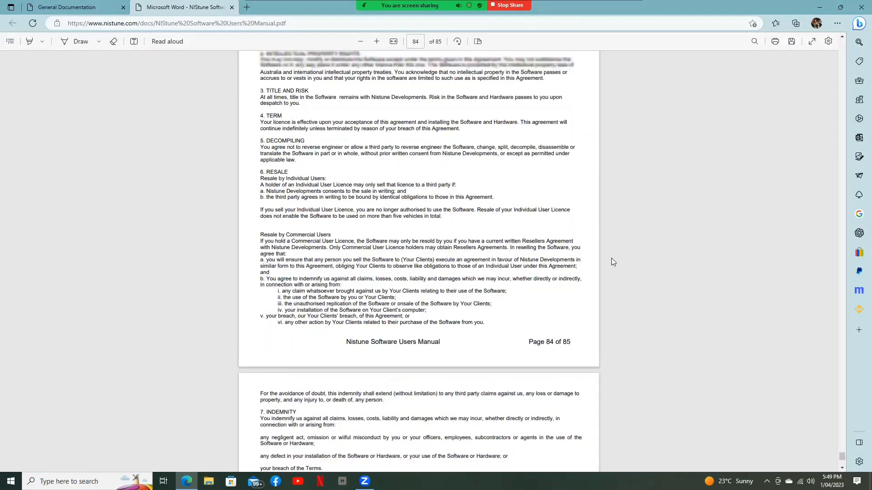
scroll(617, 241, up, 15)
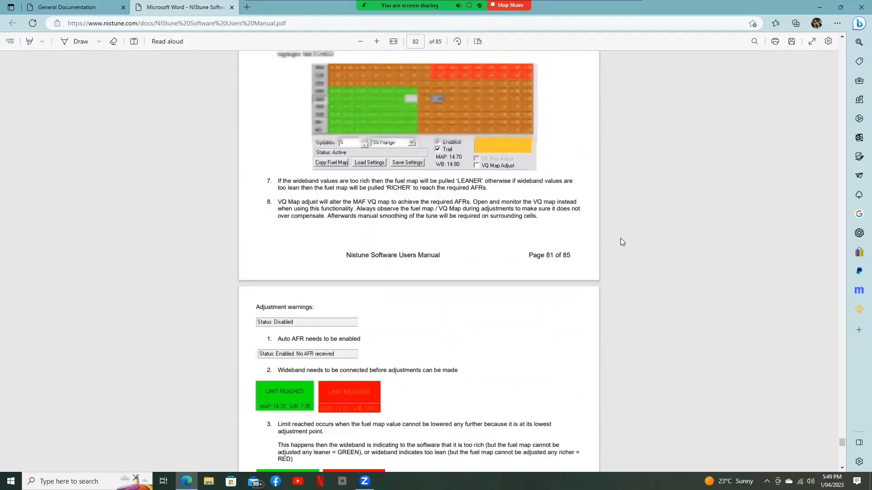
scroll(619, 235, up, 3)
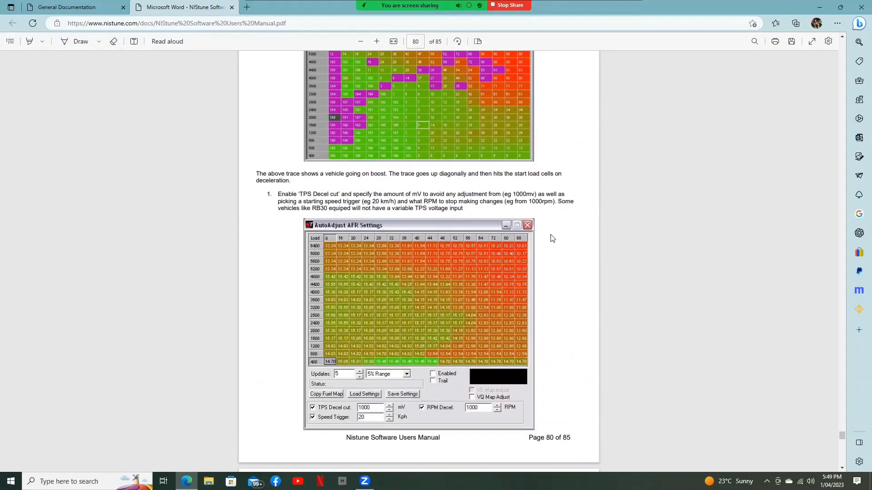
scroll(396, 243, up, 2)
scroll(362, 229, up, 15)
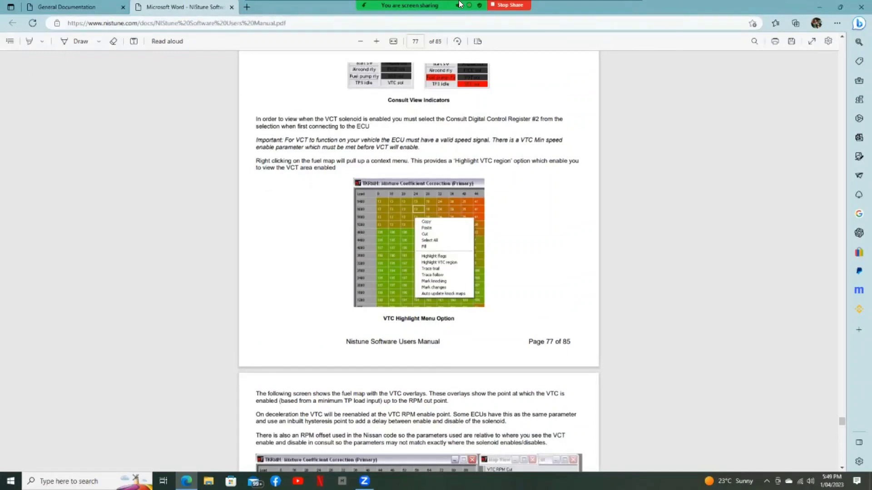
click(230, 7)
Look through the rest of the General Documentation list, return to the Nistune home page and close the browser.
scroll(293, 226, down, 1)
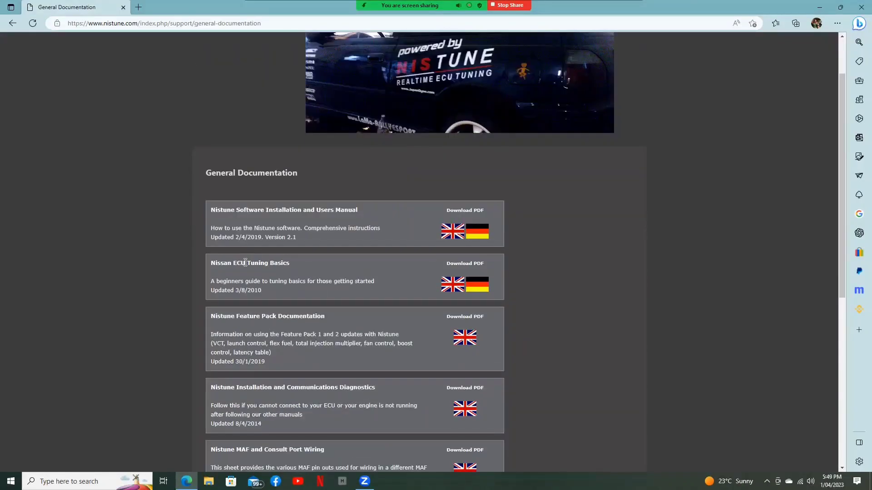
scroll(163, 292, down, 2)
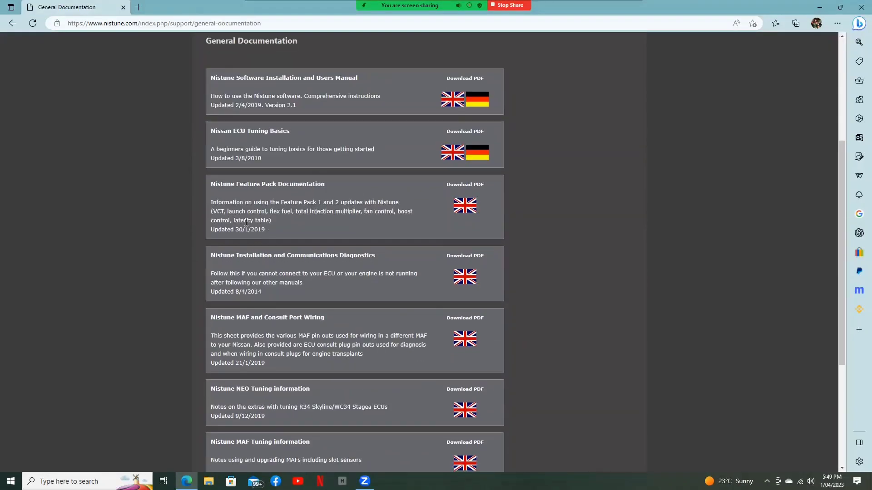
scroll(243, 268, down, 1)
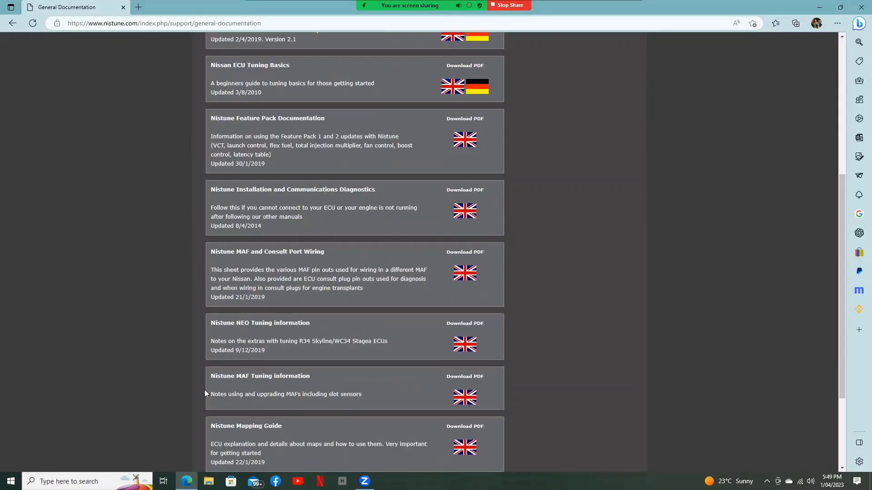
scroll(183, 369, down, 2)
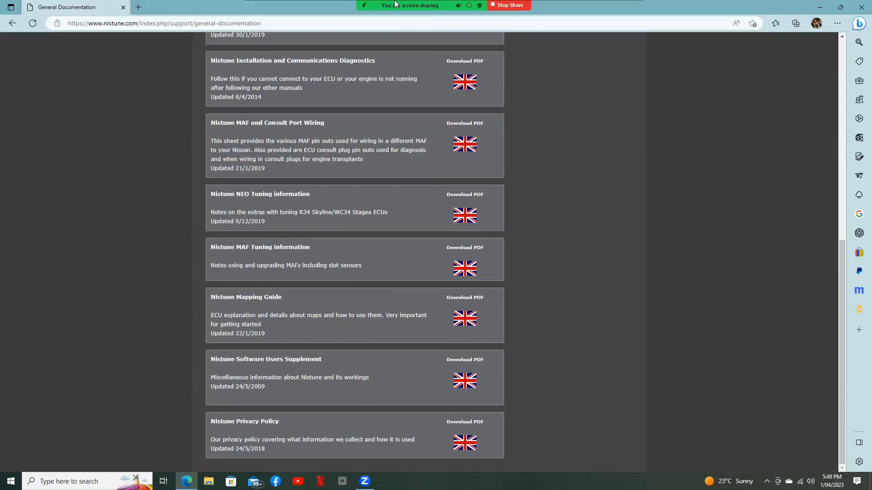
mouse_move(289, 1)
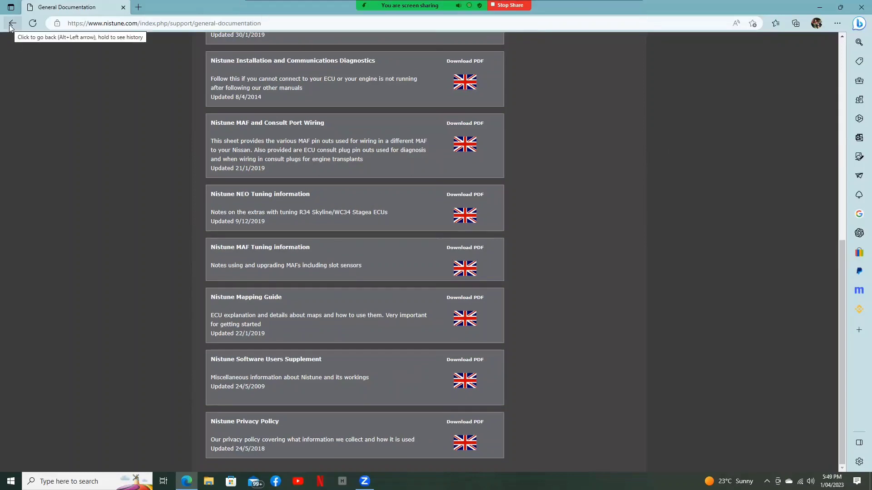
click(11, 24)
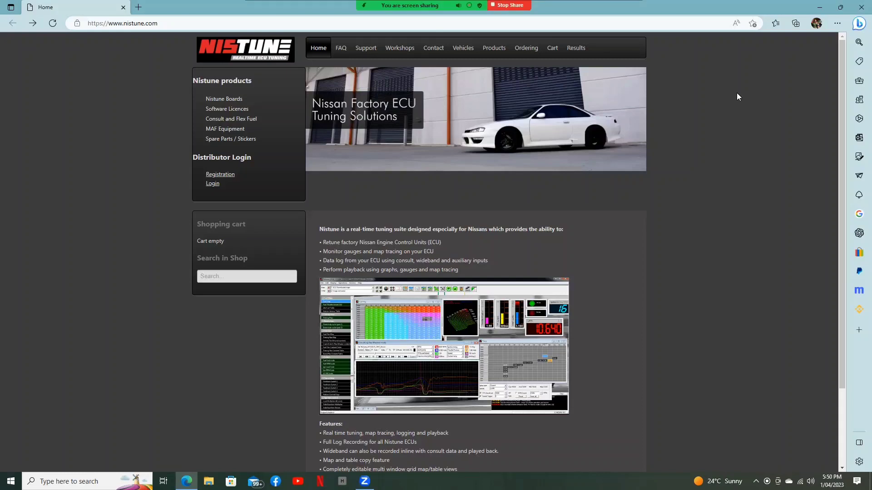
click(858, 10)
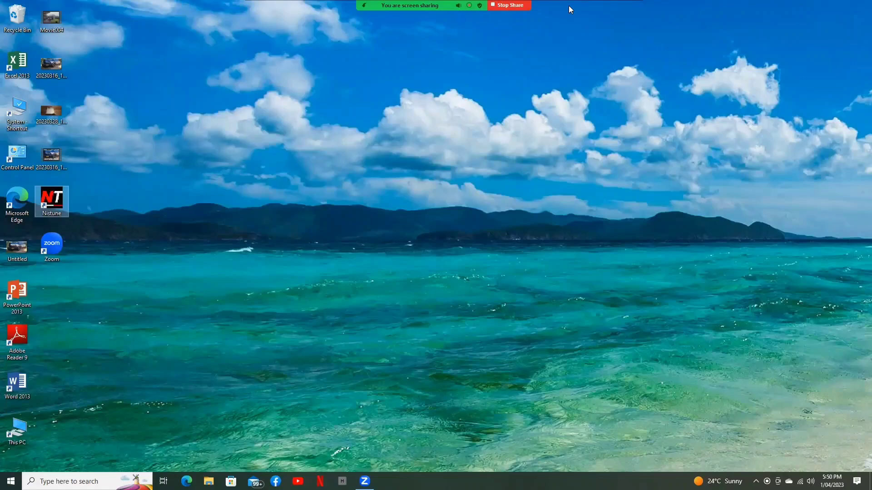